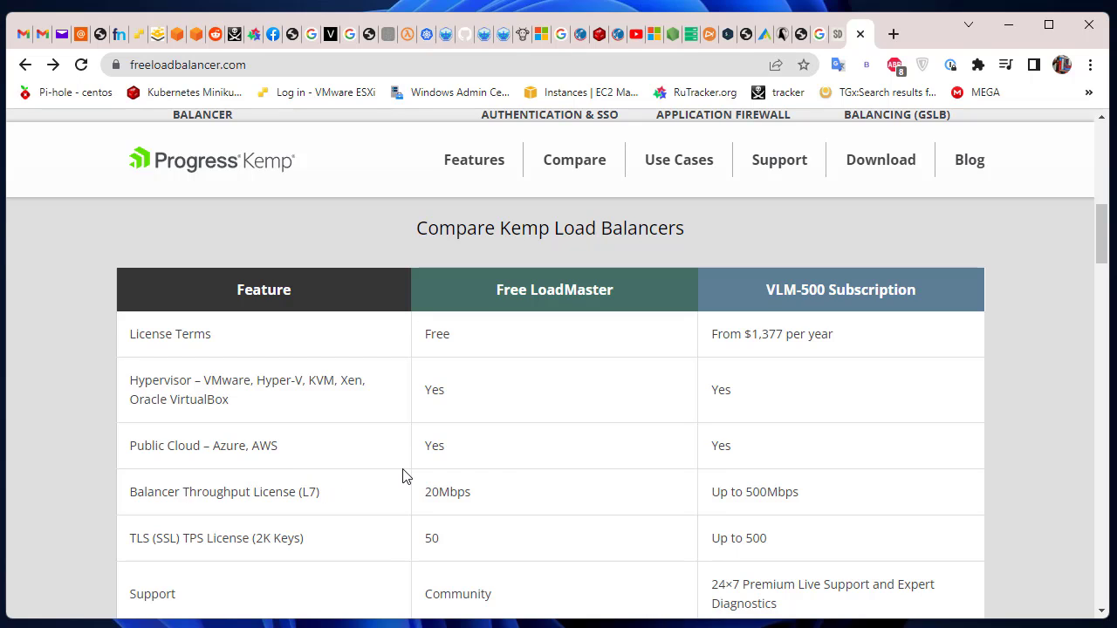
Return to the free LoadMaster banner at the top and start its Download
scroll(402, 475, "down", 2)
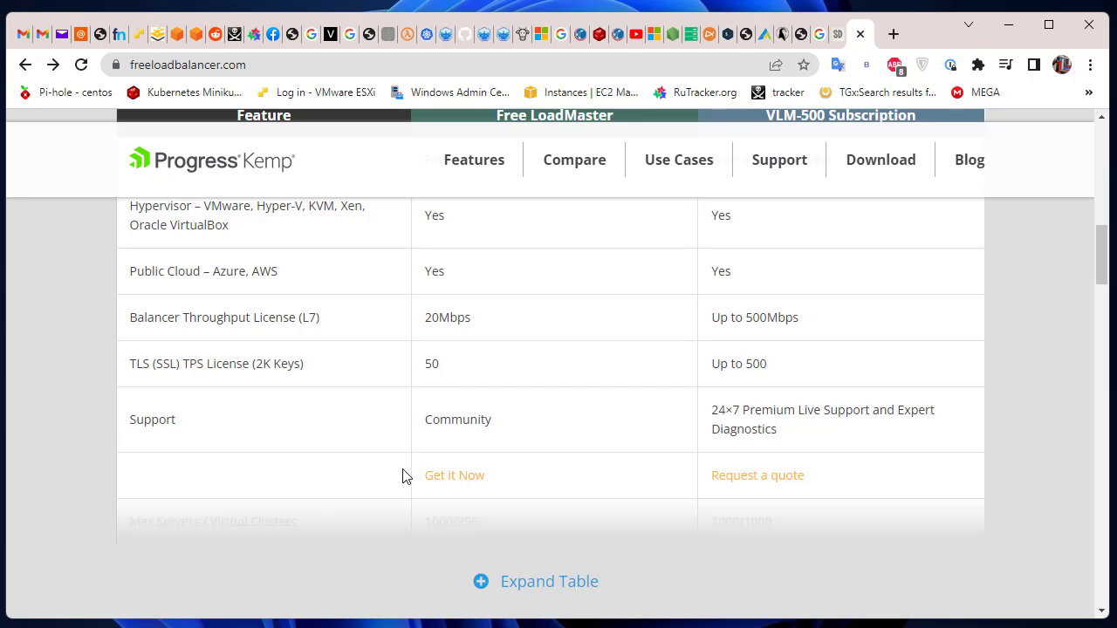
scroll(402, 475, "up", 3)
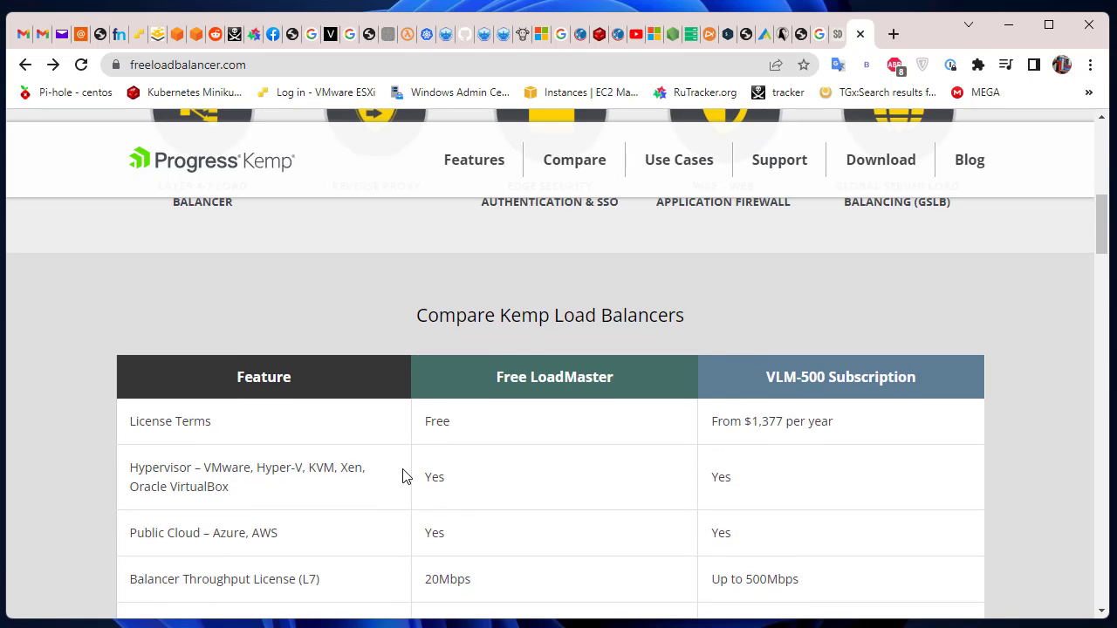
scroll(402, 476, "up", 3)
scroll(402, 476, "up", 3)
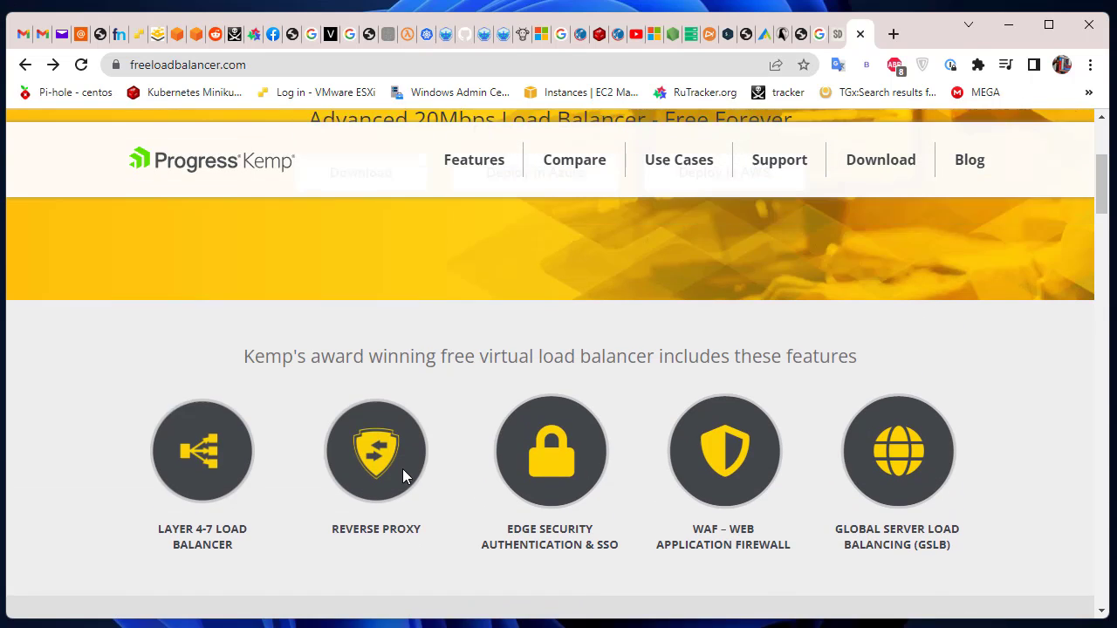
left_click(387, 357)
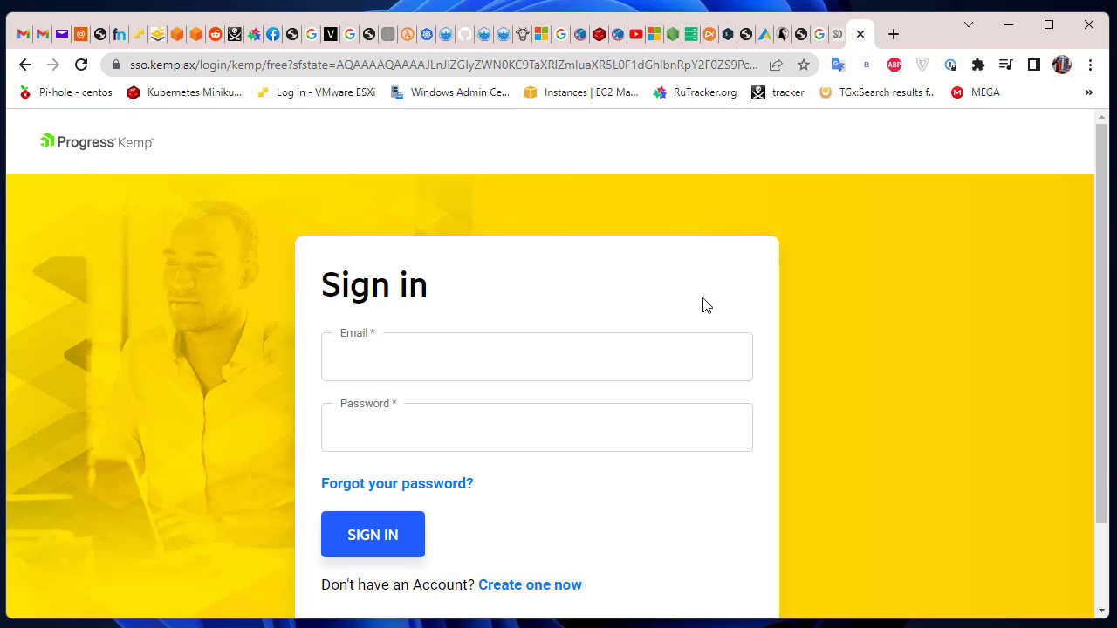
Switch from the Kemp sign-in page to the pinned VMware ESXi host tab
left_click(138, 36)
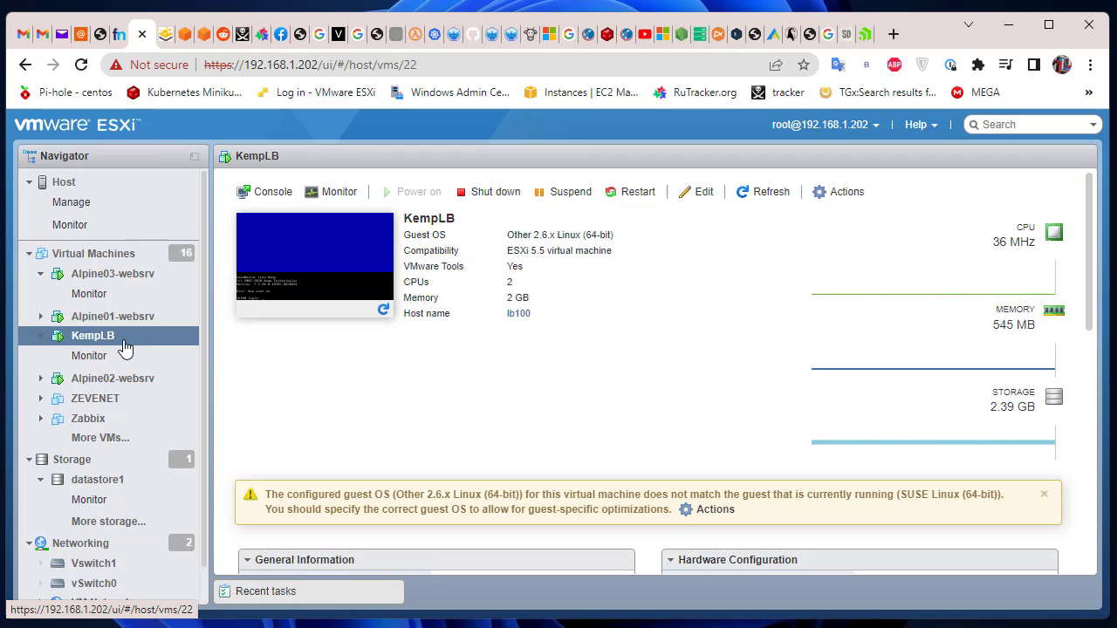
Open the KempLB VM console from its summary thumbnail to reach the lb100 login prompt
left_click(332, 288)
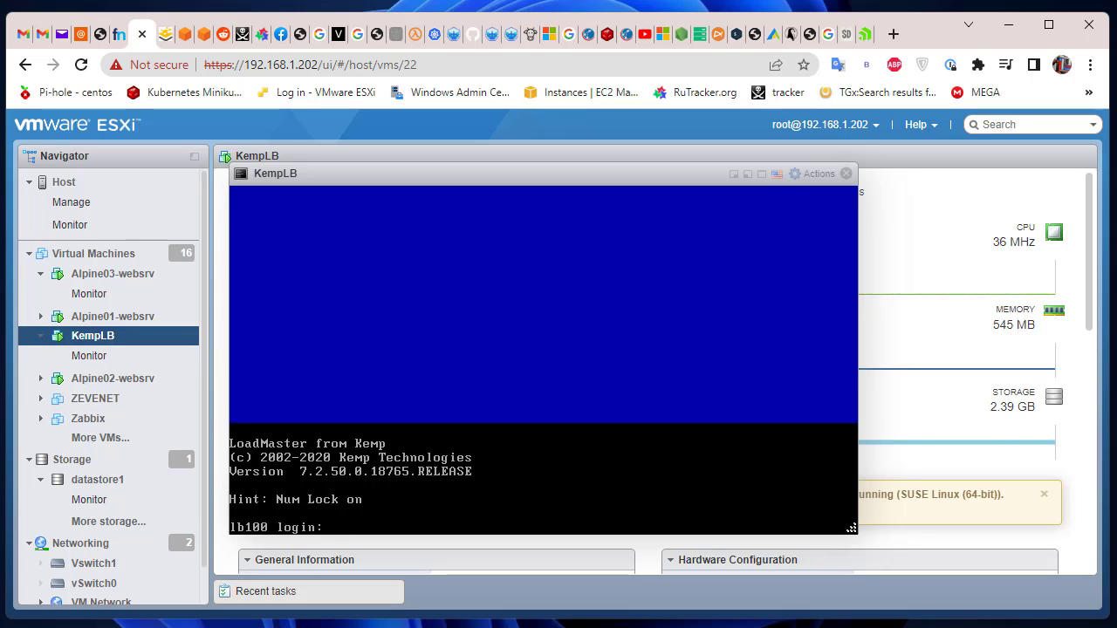
left_click(163, 35)
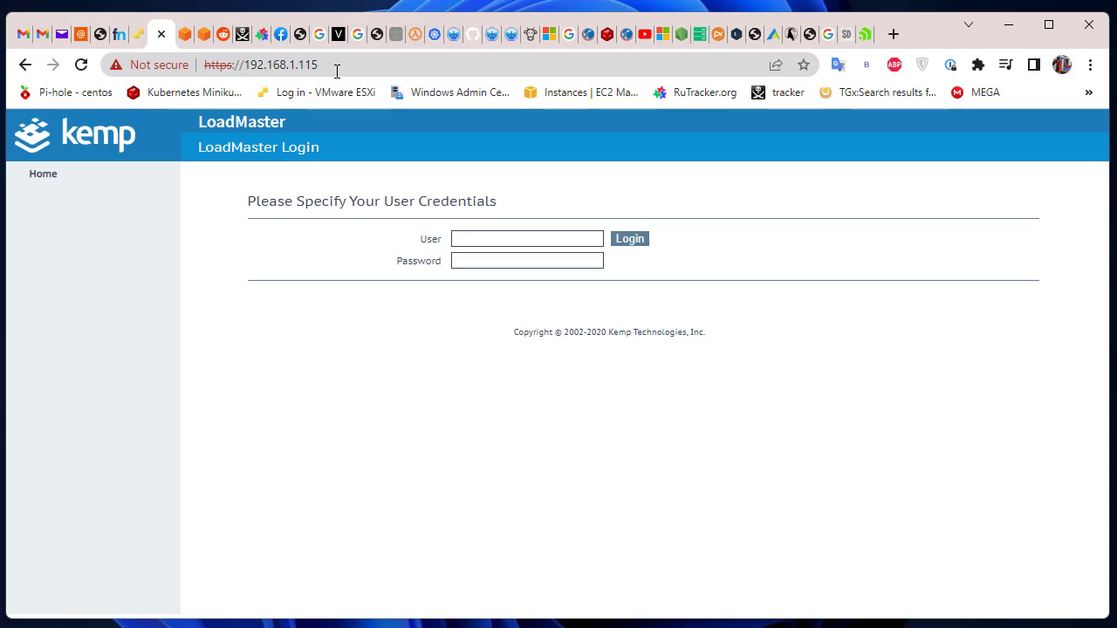
Dismiss the password-manager prompt, then sign in with the administrator user name and password
left_click(534, 241)
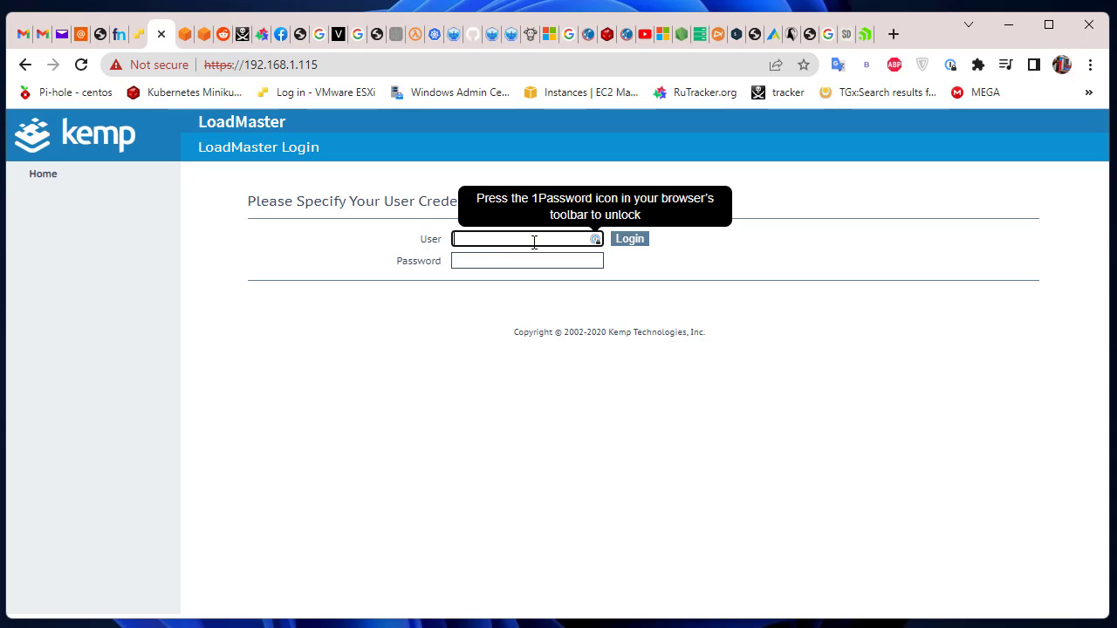
left_click(816, 245)
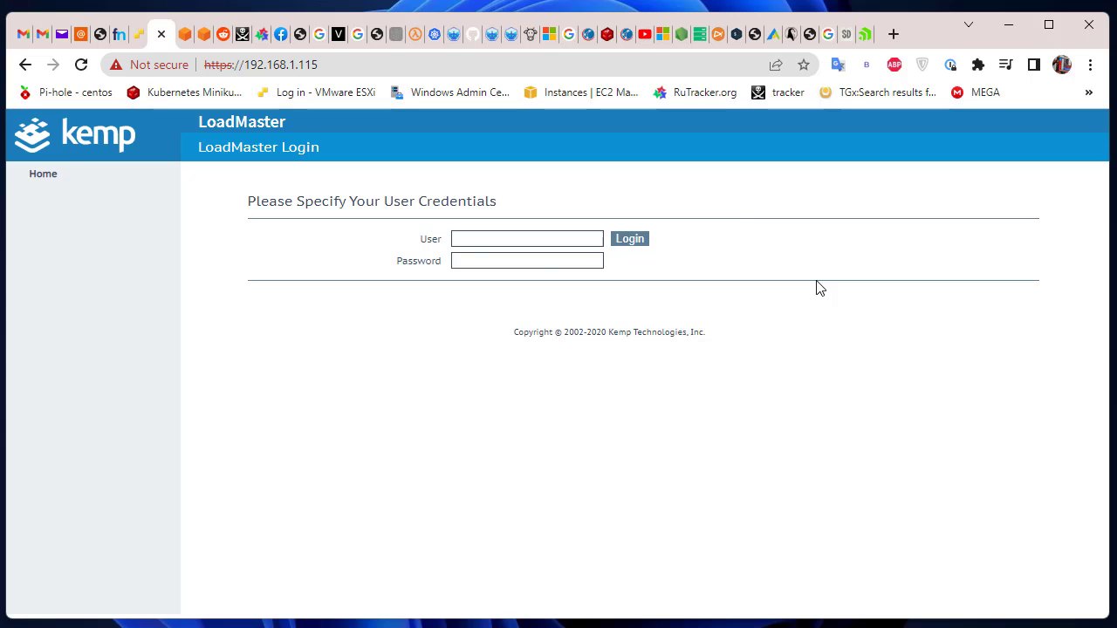
left_click(475, 239)
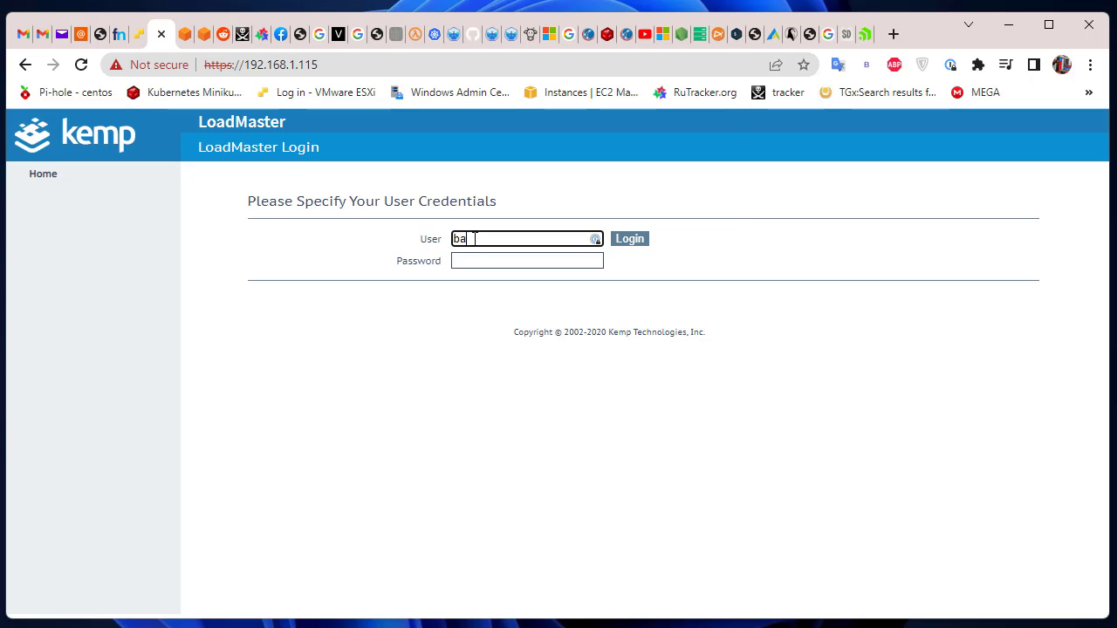
key("Tab")
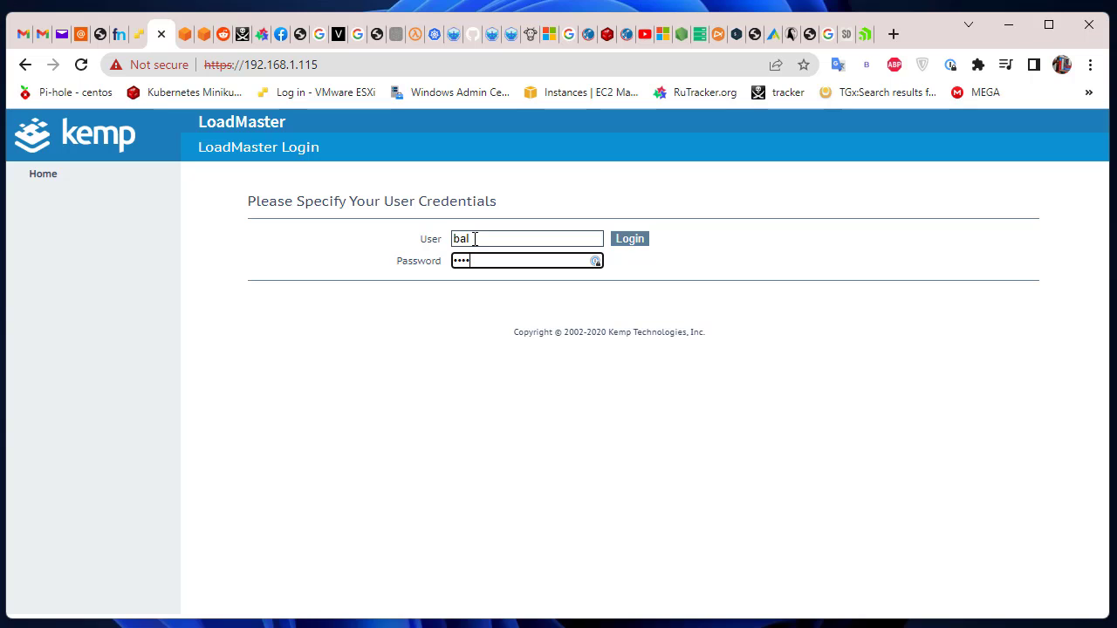
key("Return")
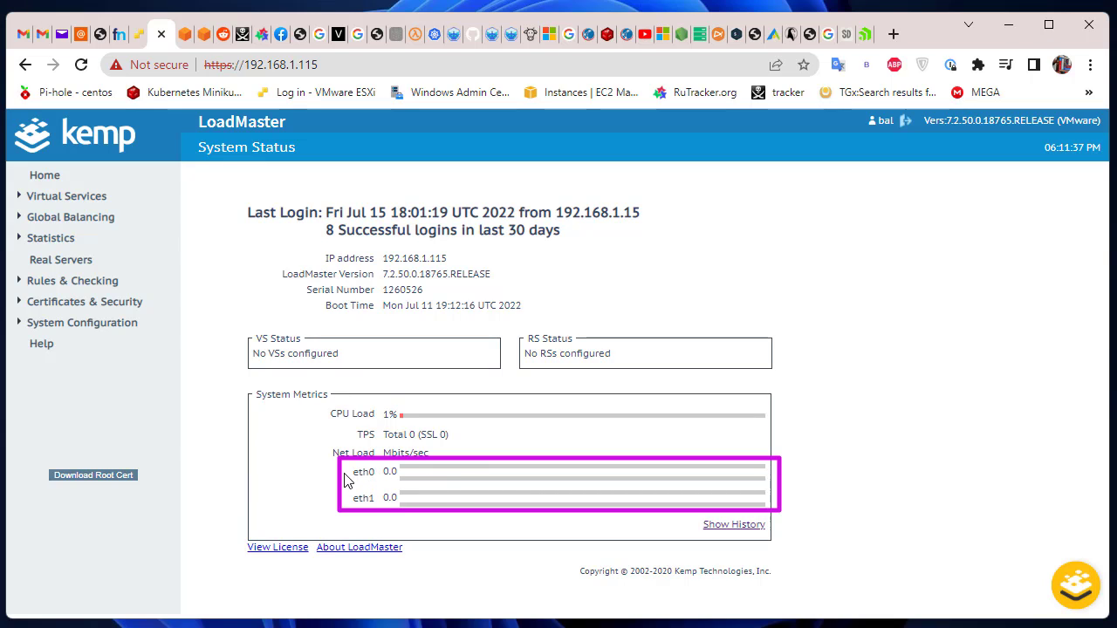
left_click_drag(348, 481, 619, 465)
left_click(621, 466)
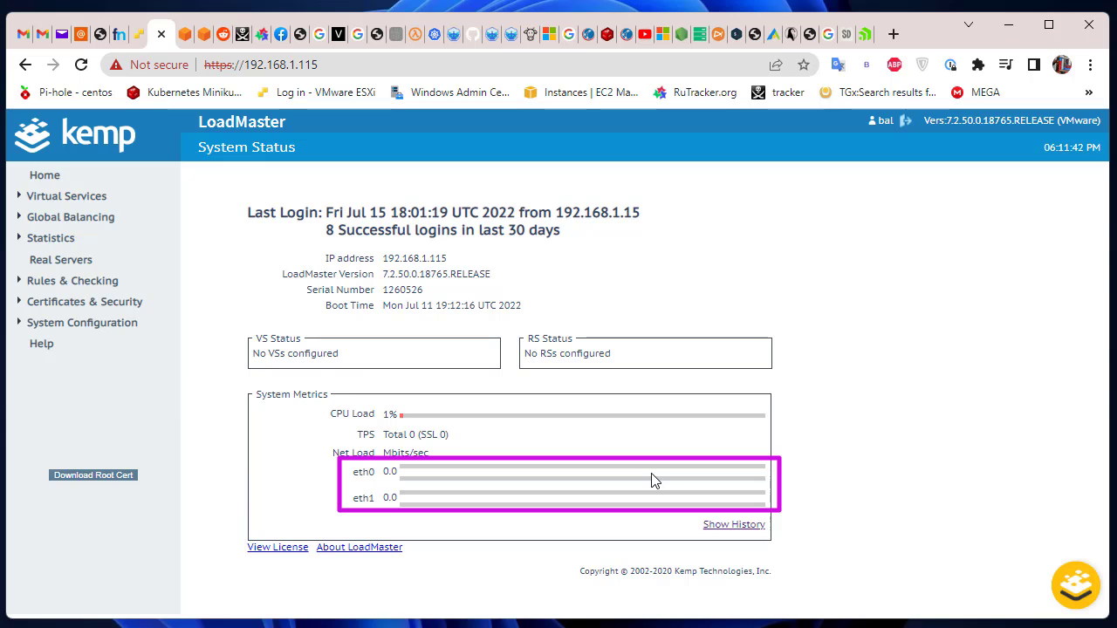
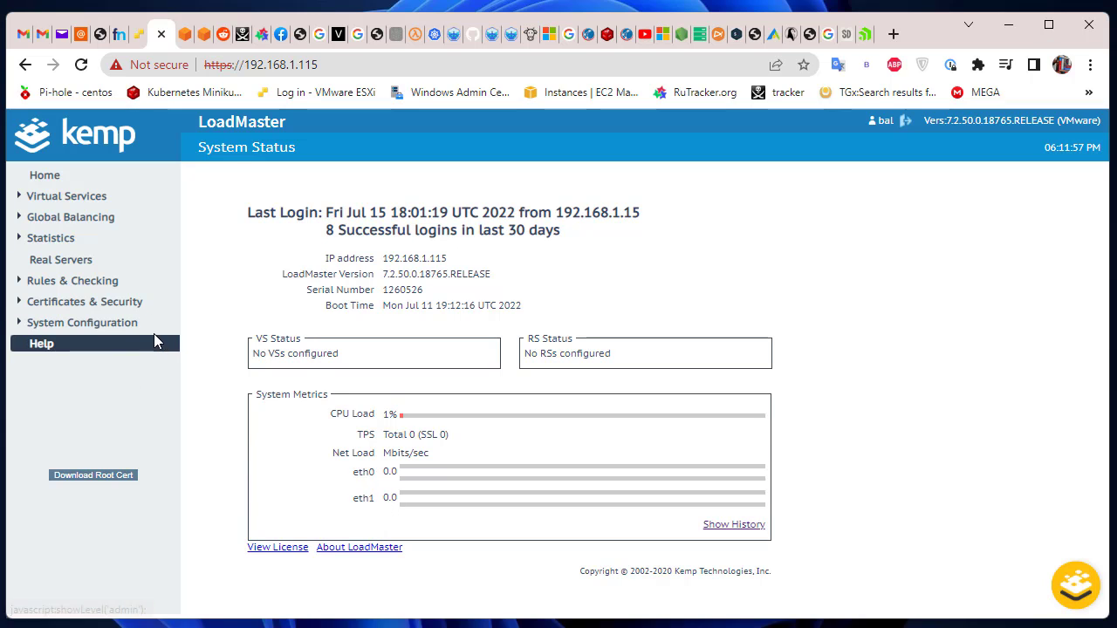
Navigate to Network Setup interfaces and open eth1 to confirm its 172.16.0.1/24 address
left_click(148, 329)
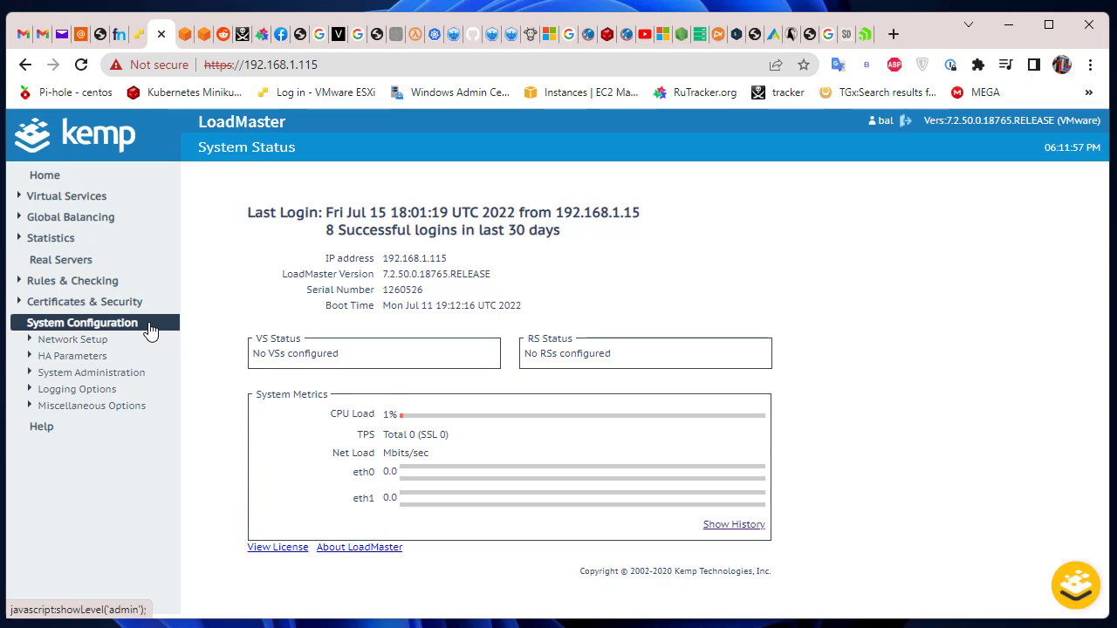
left_click(103, 340)
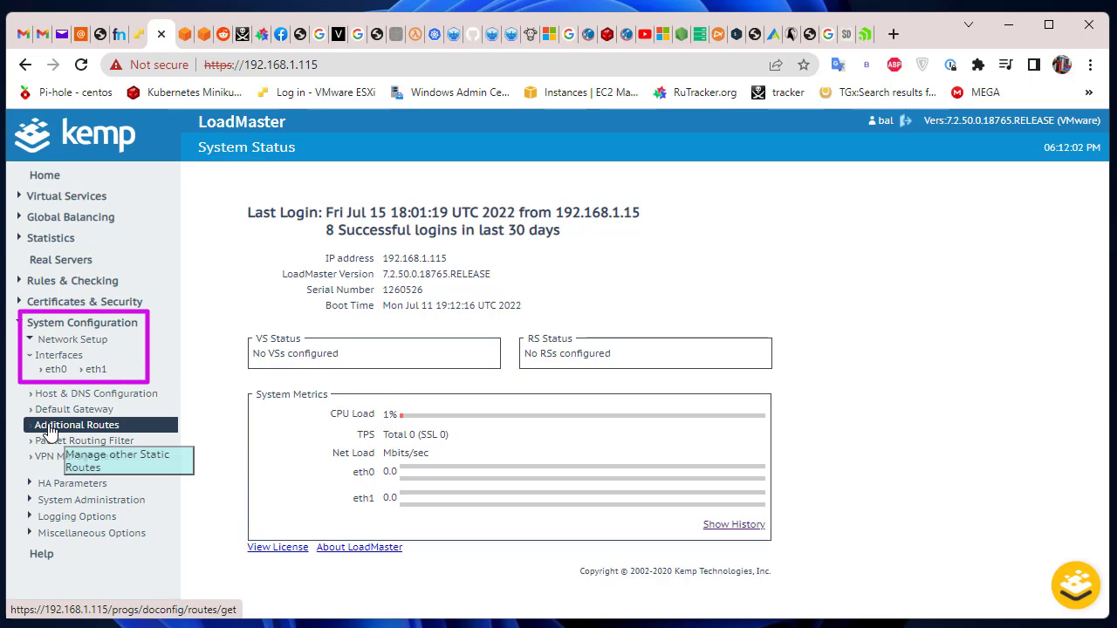
left_click(54, 370)
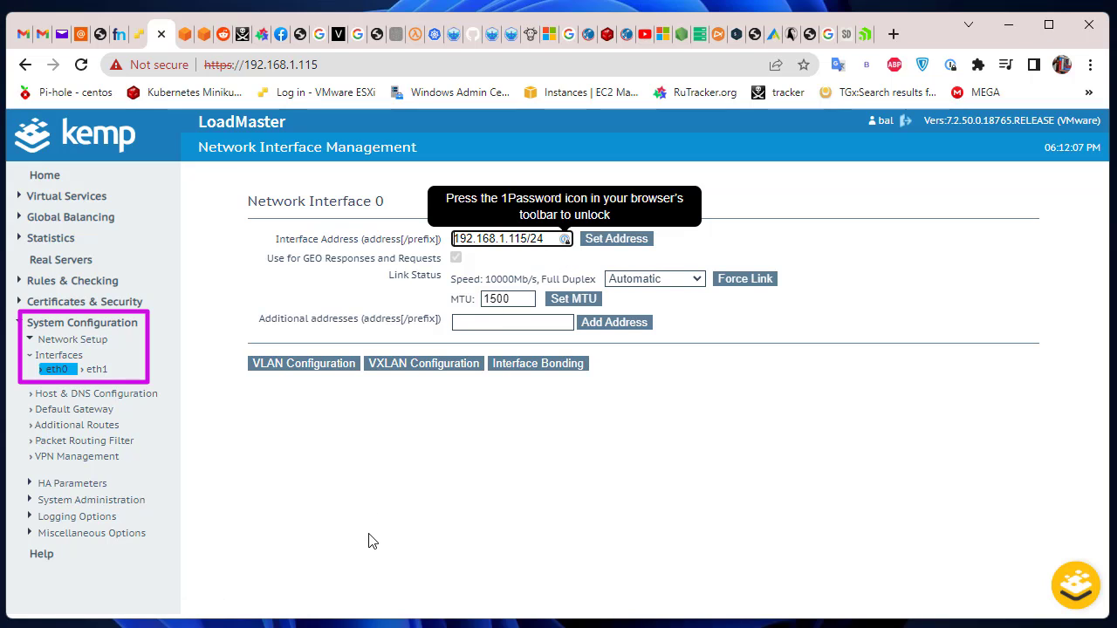
left_click(96, 370)
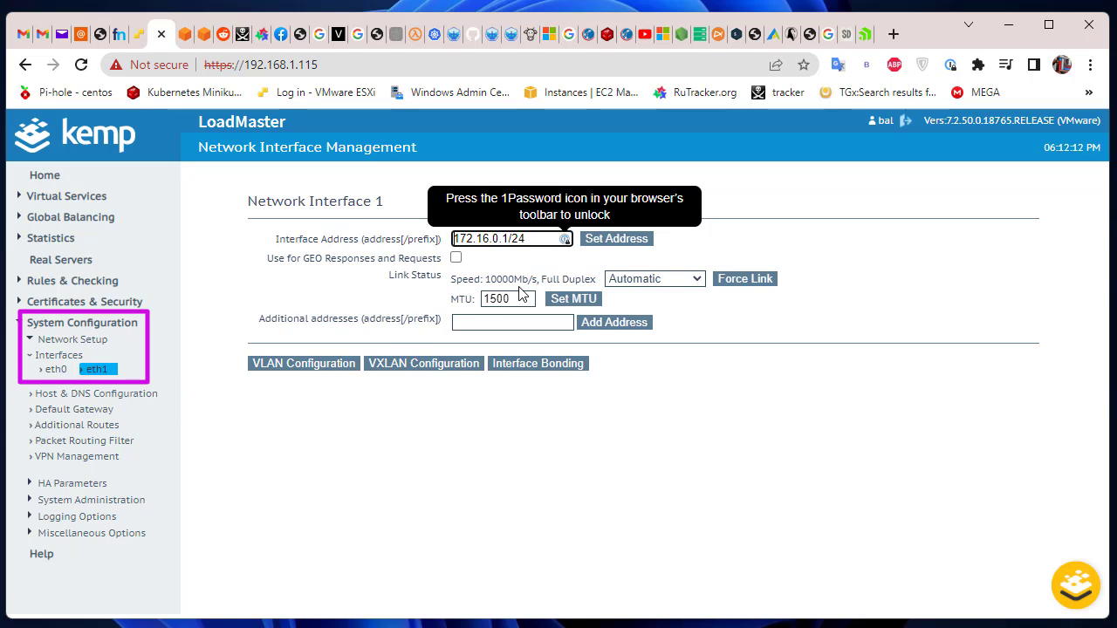
left_click(860, 253)
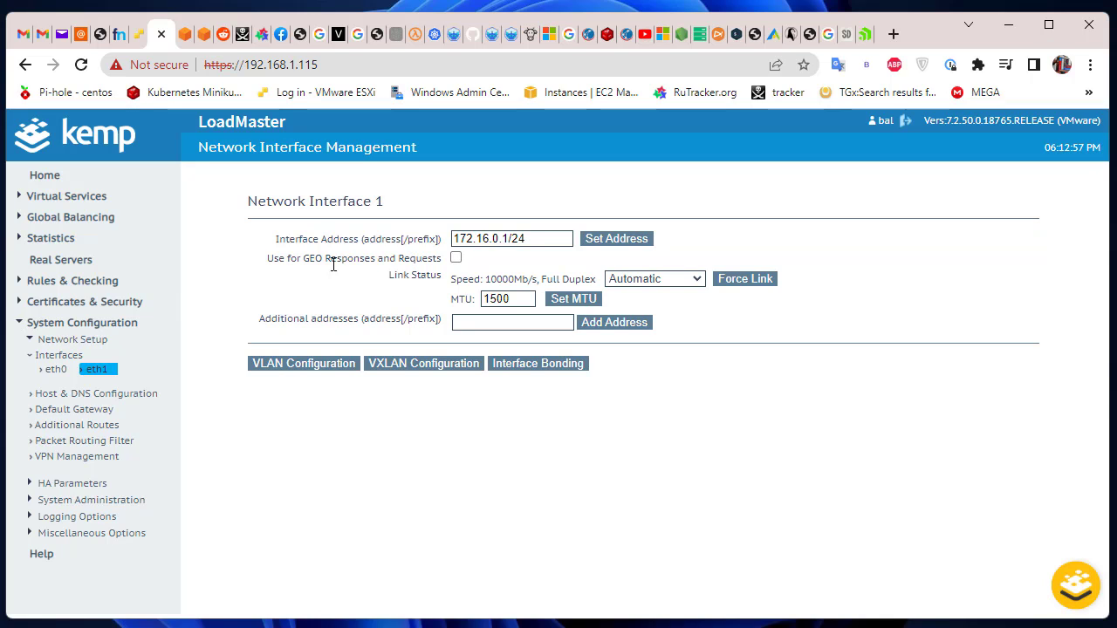
Recheck interfaces eth0 and eth1, then begin adding a new virtual service
left_click(55, 369)
left_click(94, 370)
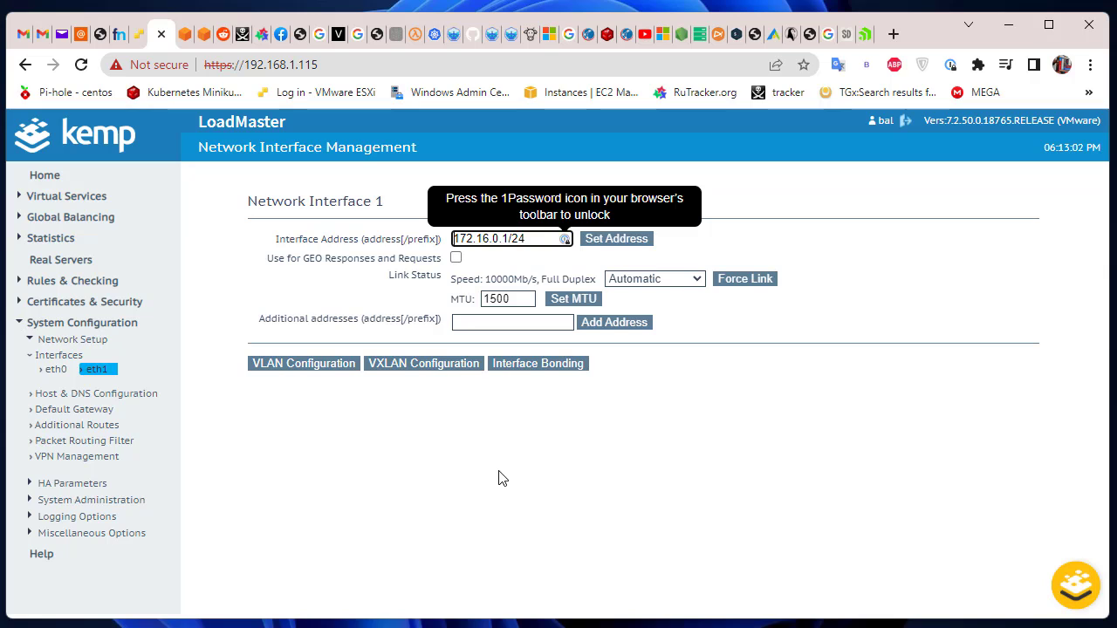
left_click(110, 198)
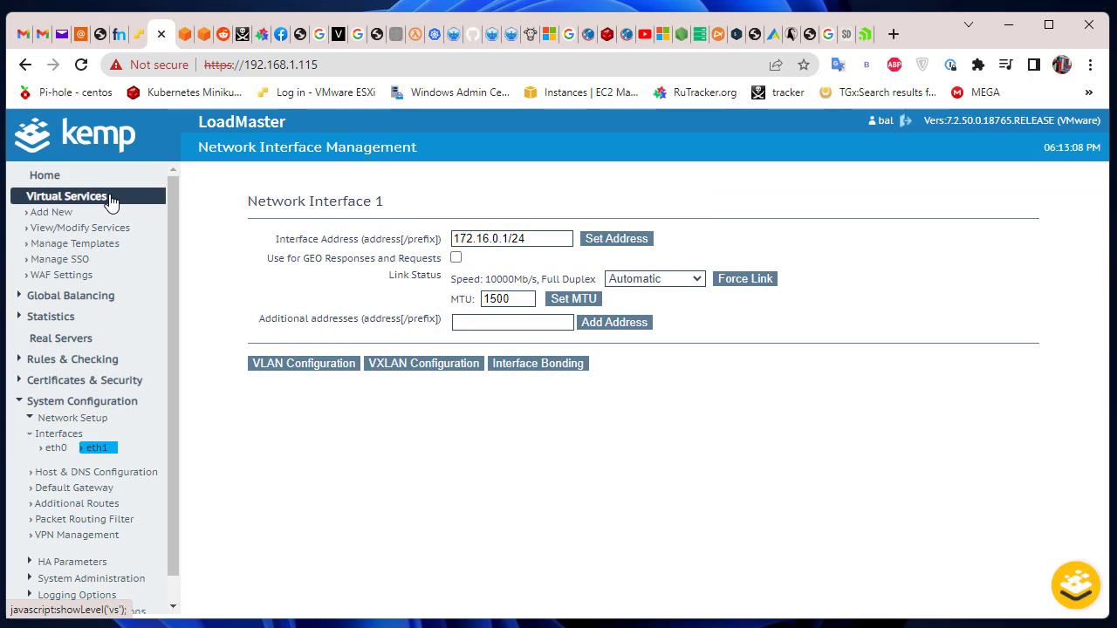
left_click(54, 217)
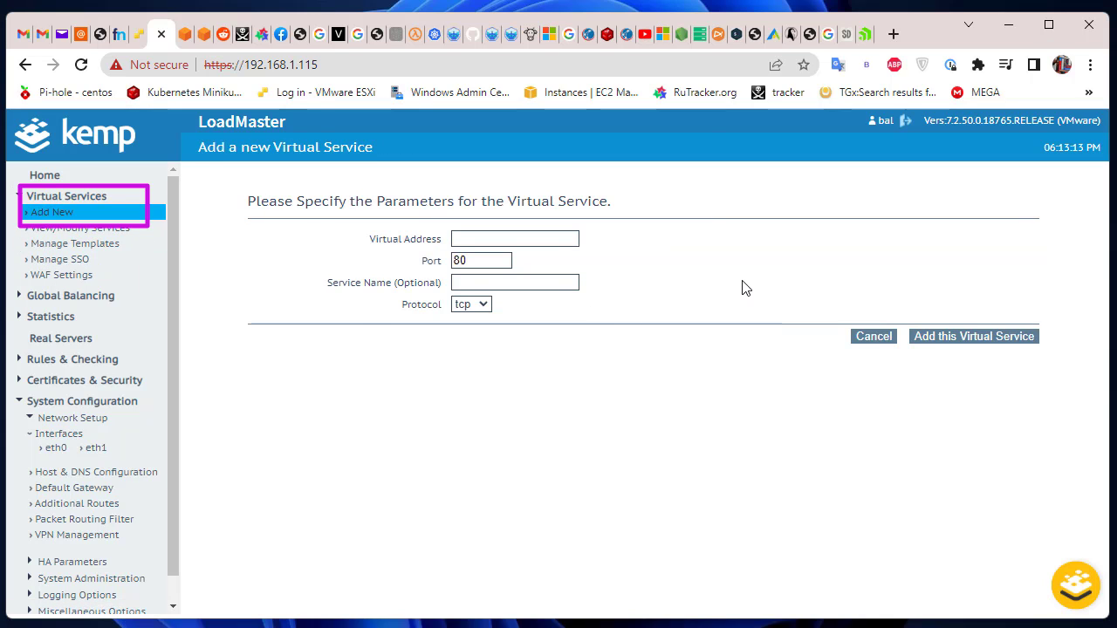
Create the virtual service at 192.168.1.117 port 80 and copy its address
left_click(475, 258)
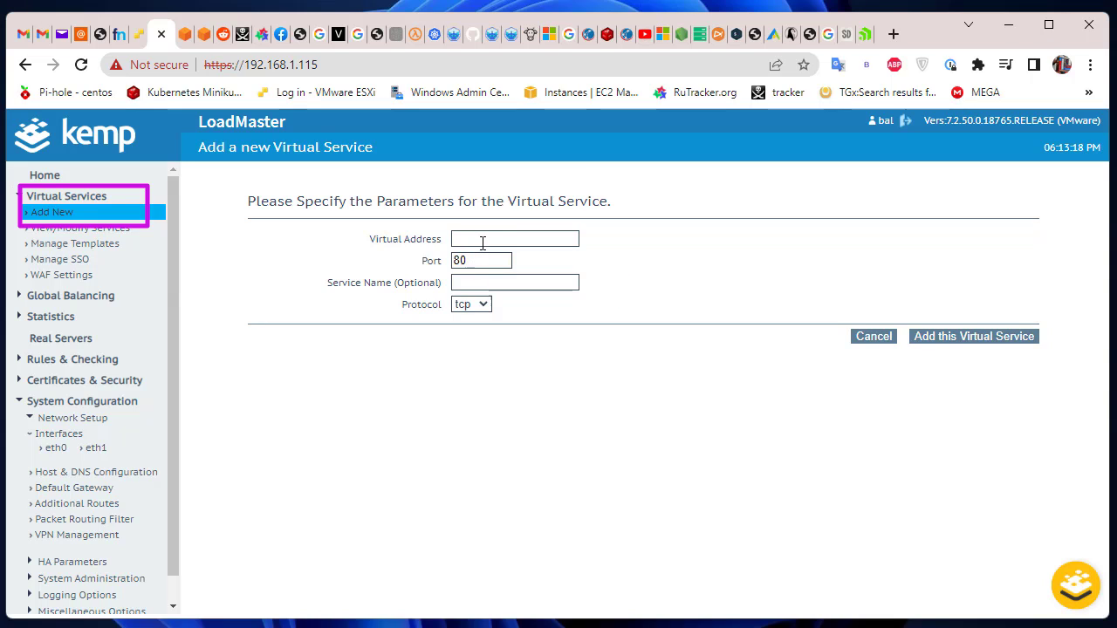
left_click(498, 237)
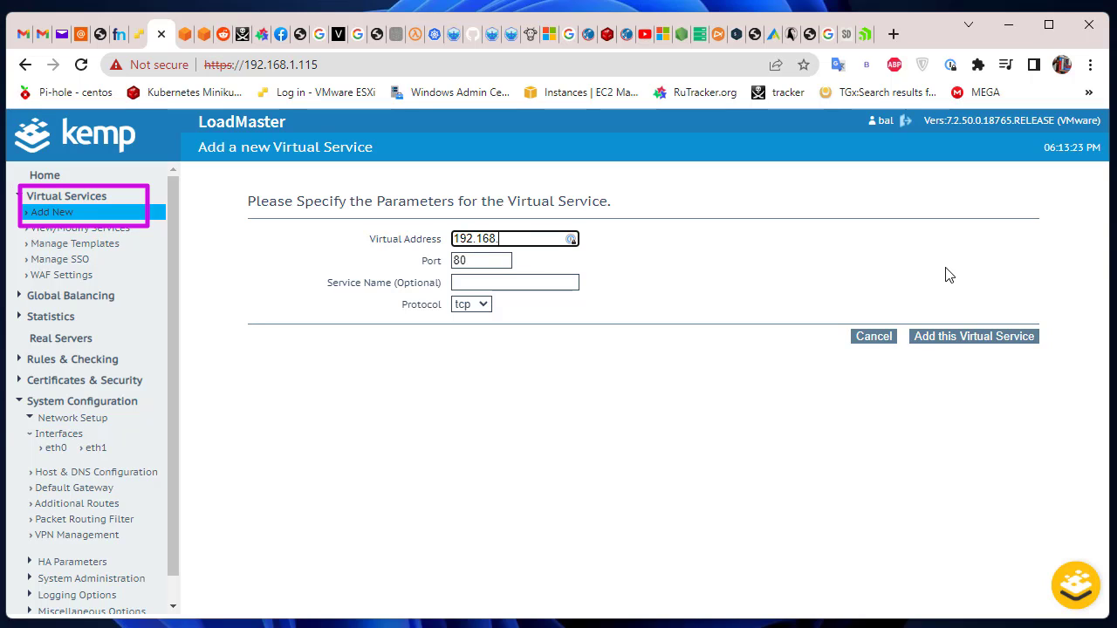
type("192.168.1.117")
left_click(973, 340)
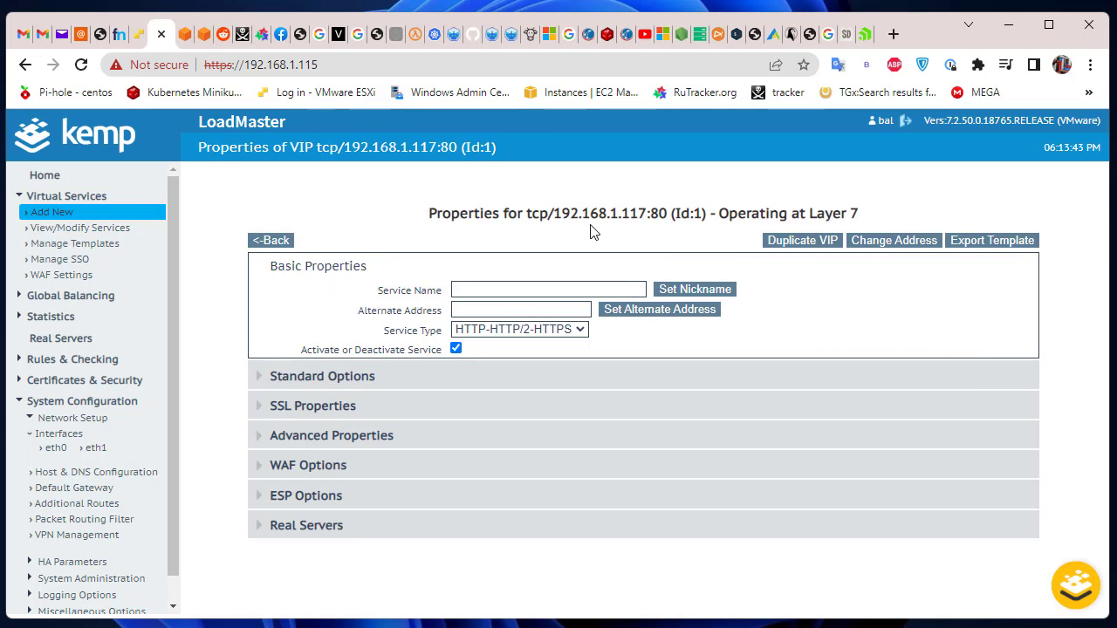
left_click_drag(647, 213, 554, 215)
key("ctrl+c")
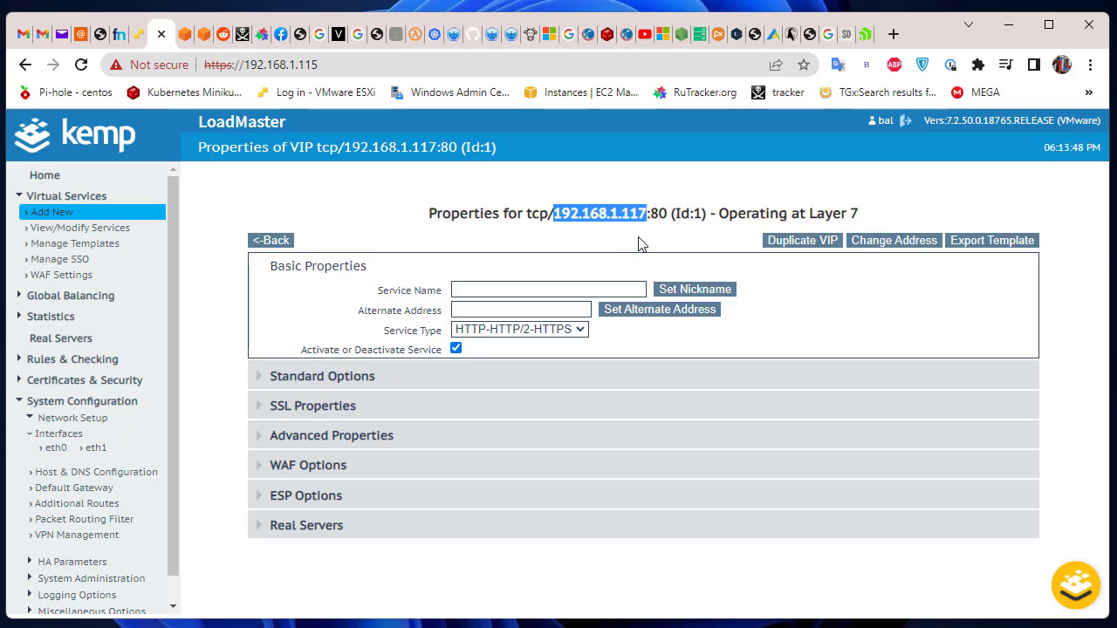
Load 192.168.1.117 in a new Chrome tab, see it refused, and return to LoadMaster
left_click(893, 34)
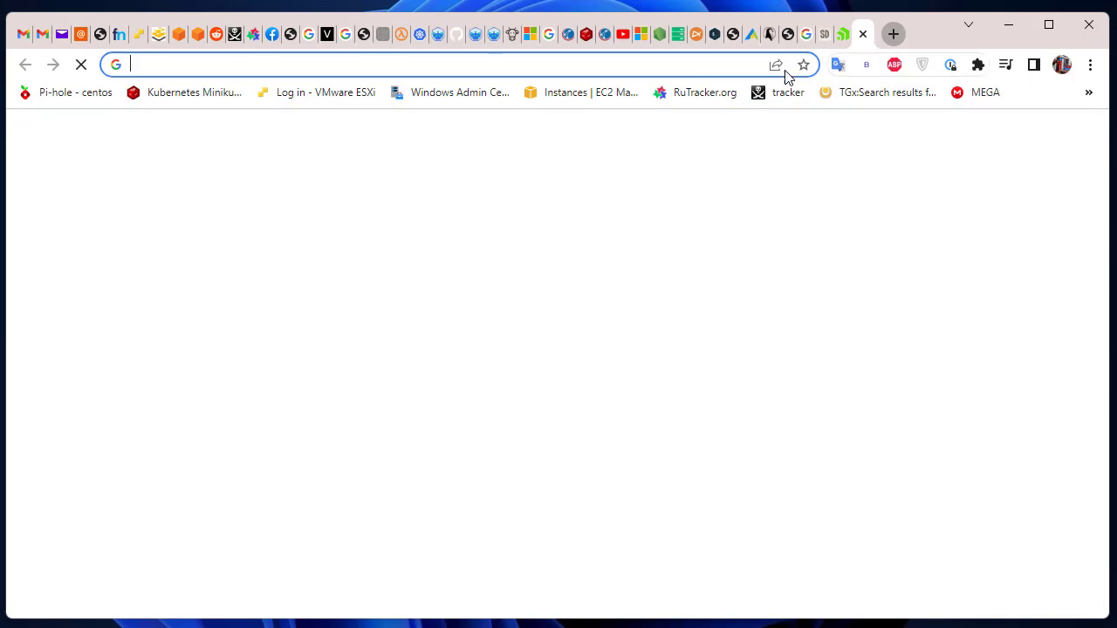
key("ctrl+v")
key("Return")
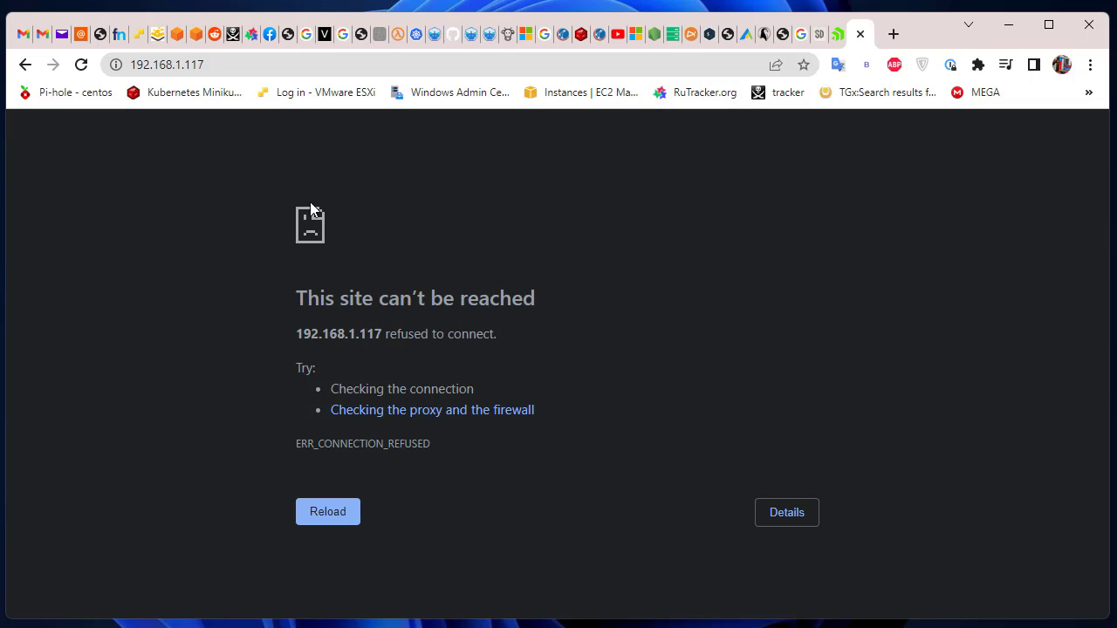
left_click(158, 35)
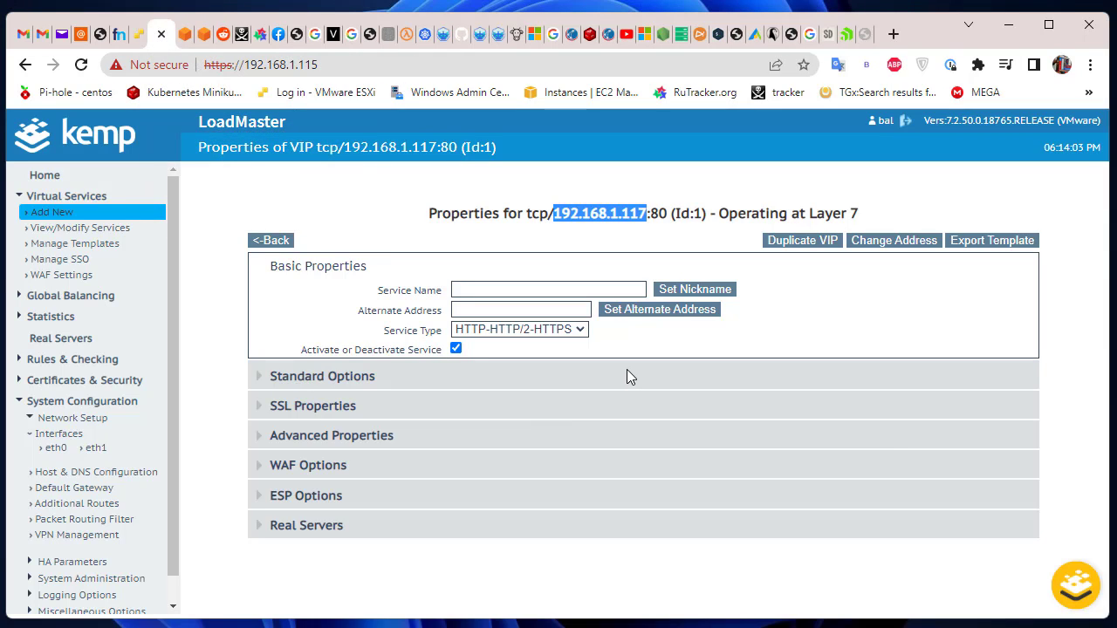
Add real server 172.16.0.16 on port 80 to the virtual service
left_click(336, 533)
scroll(593, 471, "down", 2)
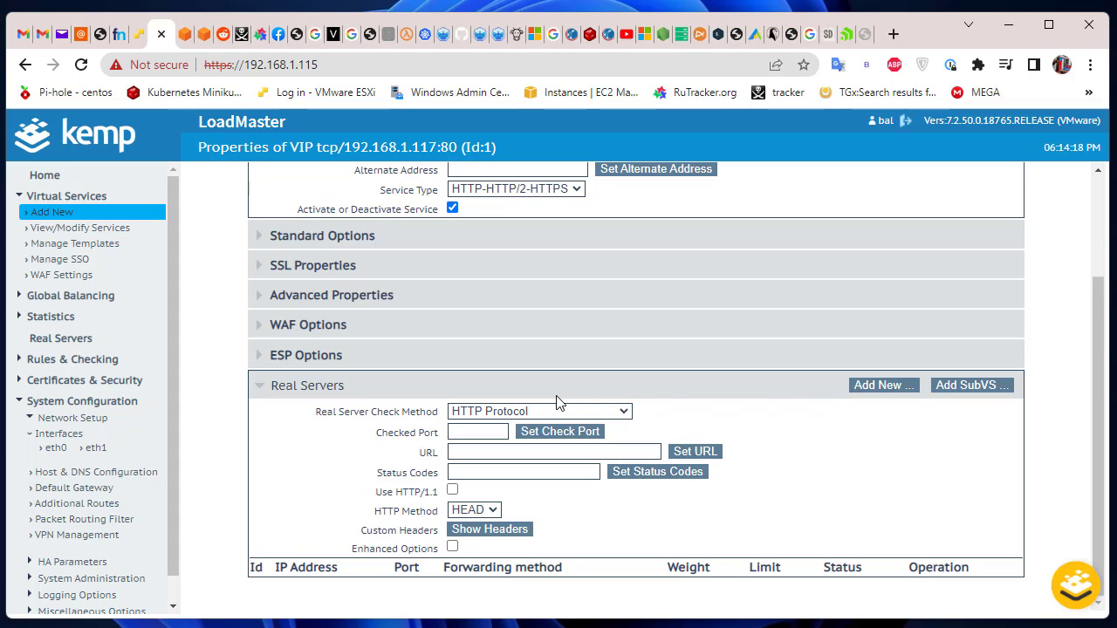
left_click(883, 385)
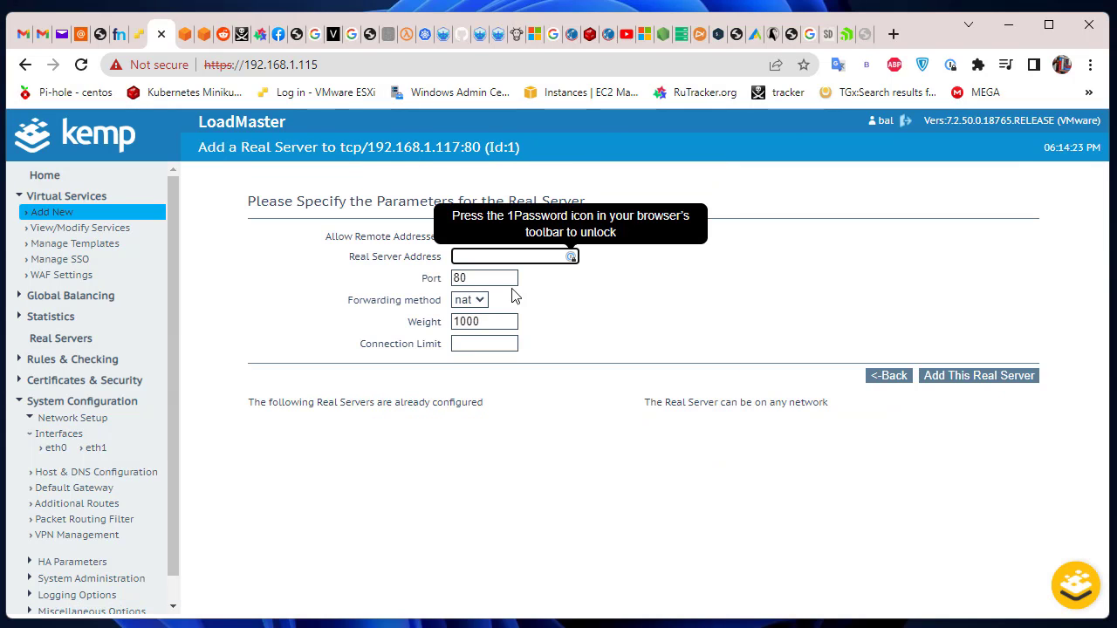
left_click(529, 255)
type("172.16.0.16")
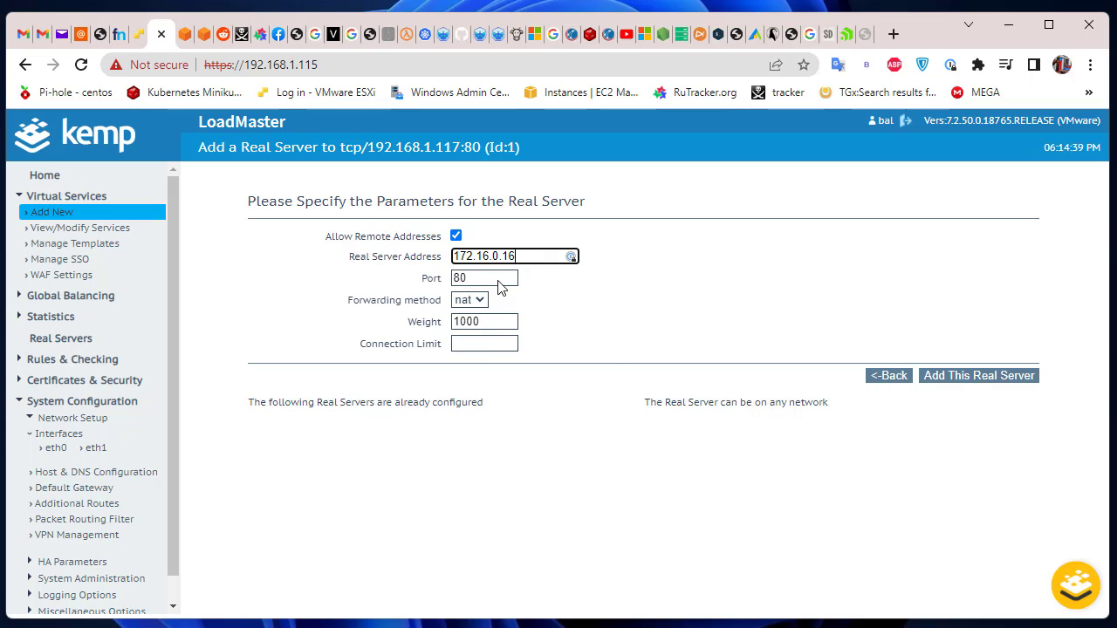
left_click(969, 377)
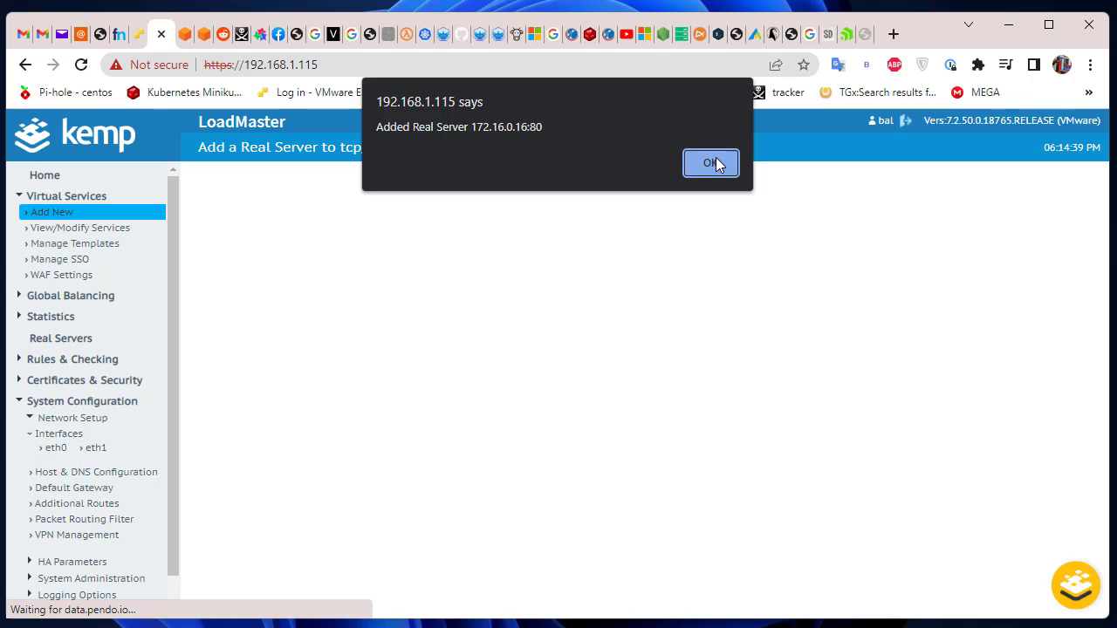
left_click(715, 162)
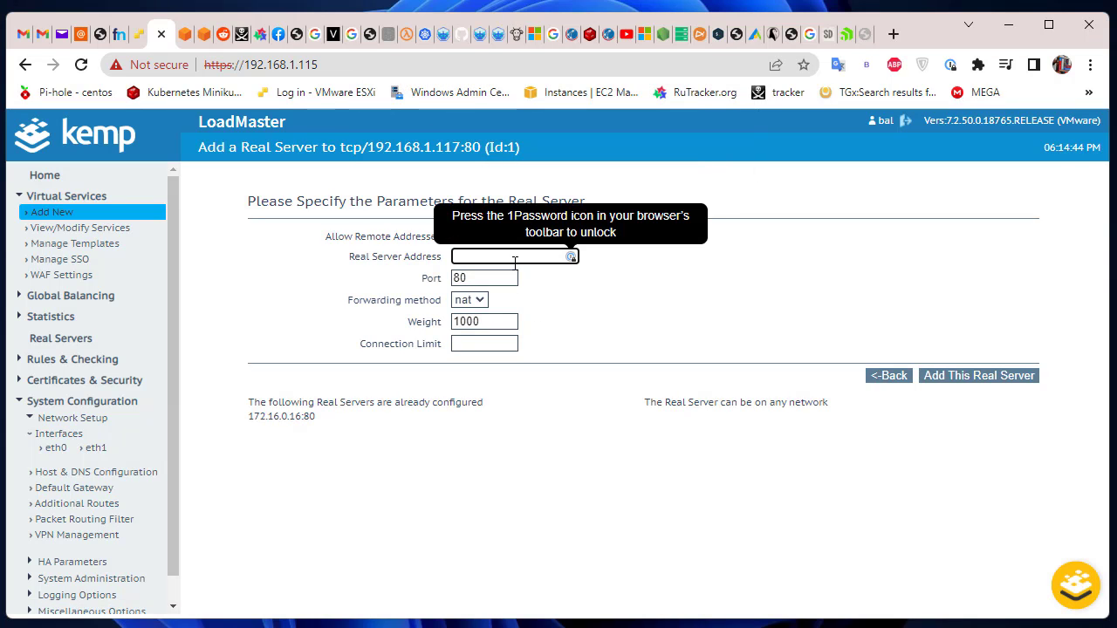
Add real servers 172.16.0.17 and 172.16.0.18 on port 80
type("172.16.0.17")
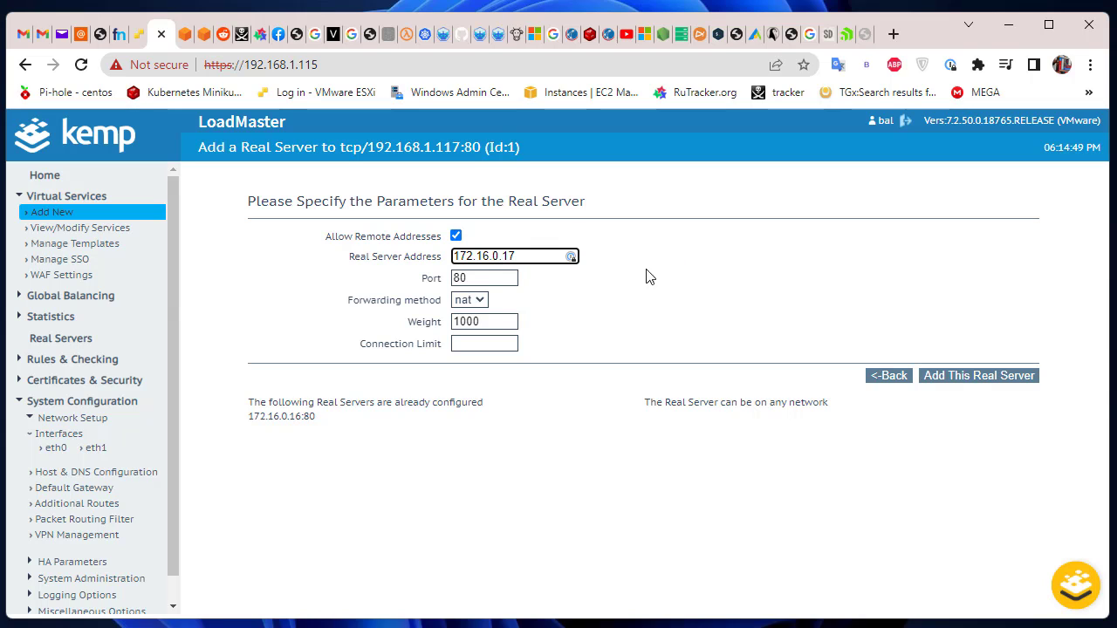
left_click(965, 380)
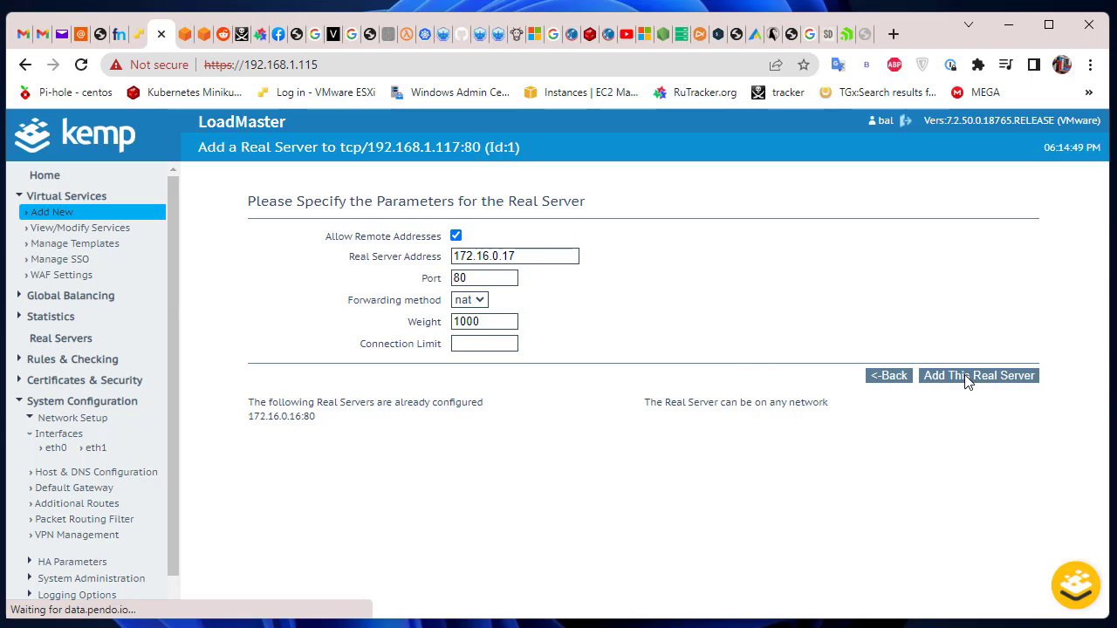
left_click(710, 162)
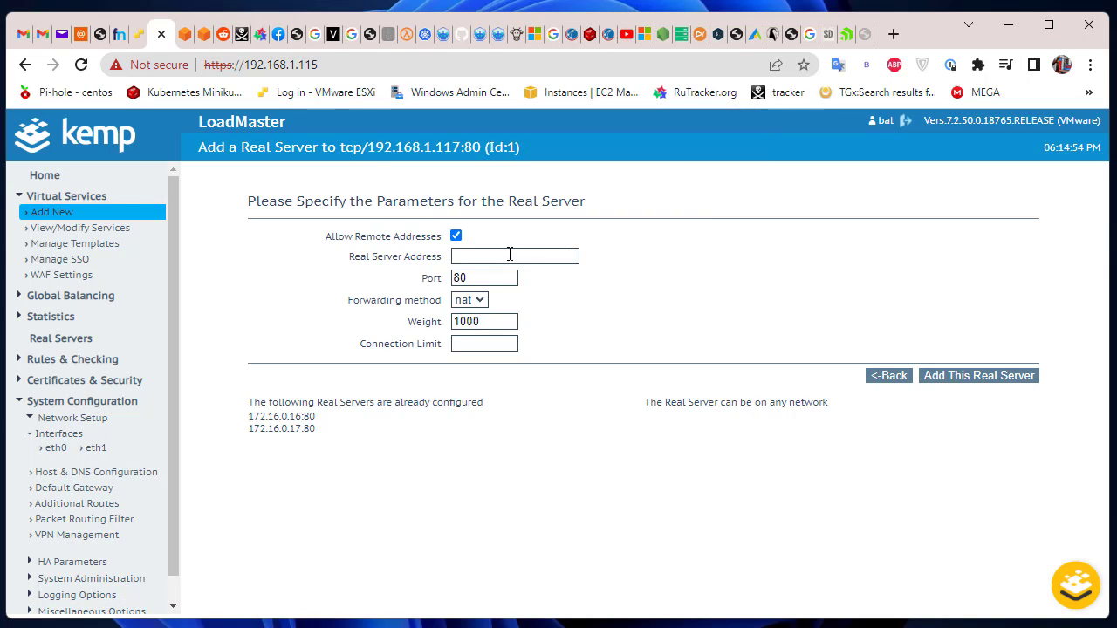
left_click(511, 255)
type("172.16.0.18")
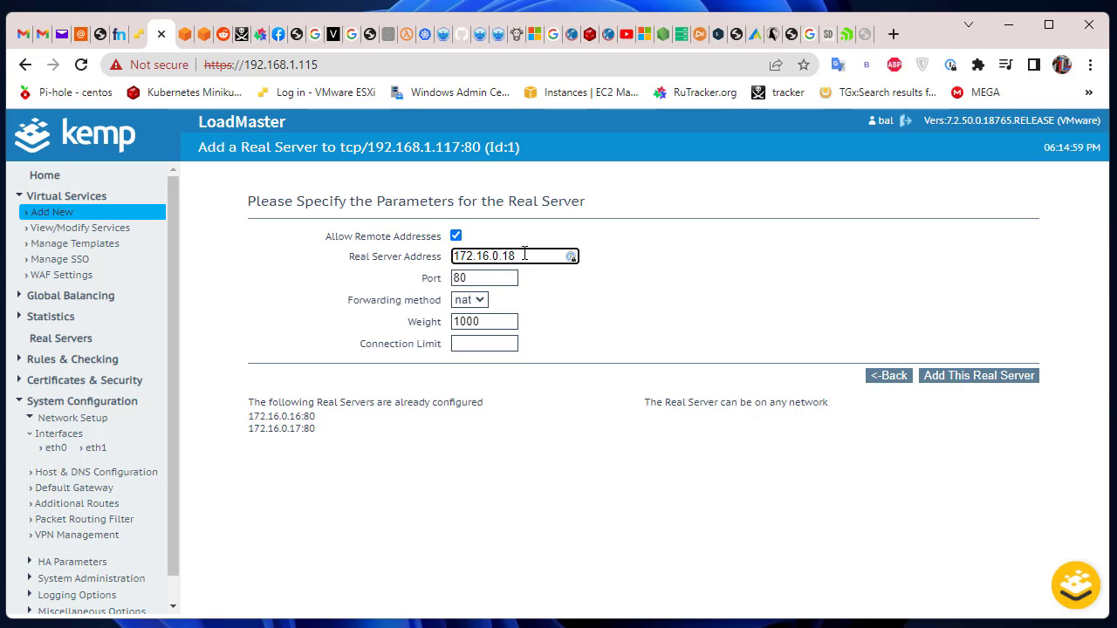
left_click(992, 375)
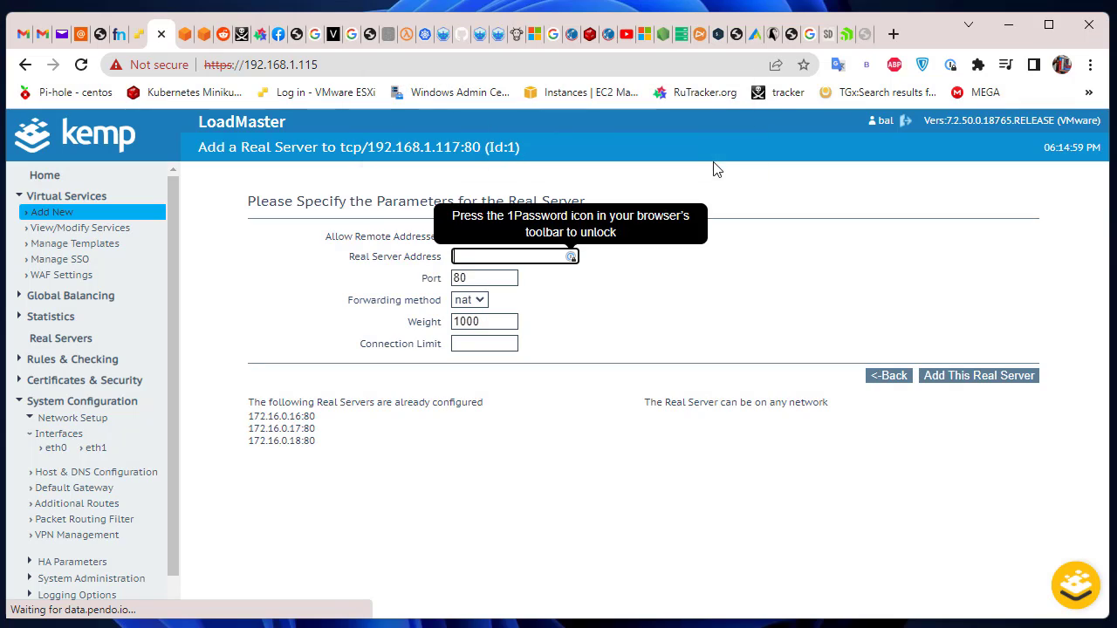
left_click(710, 163)
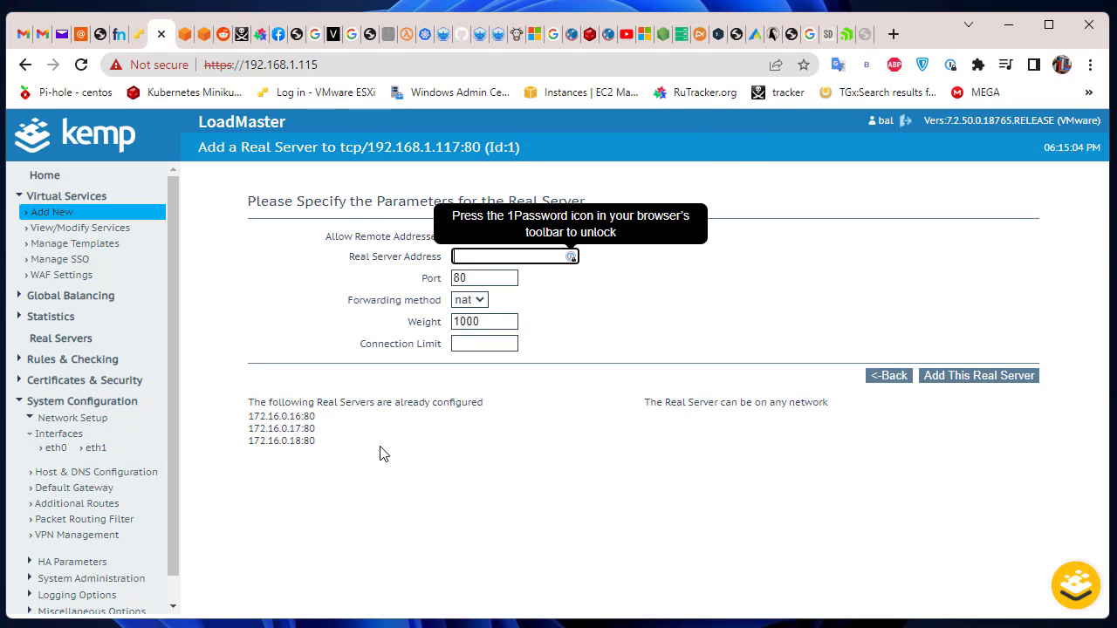
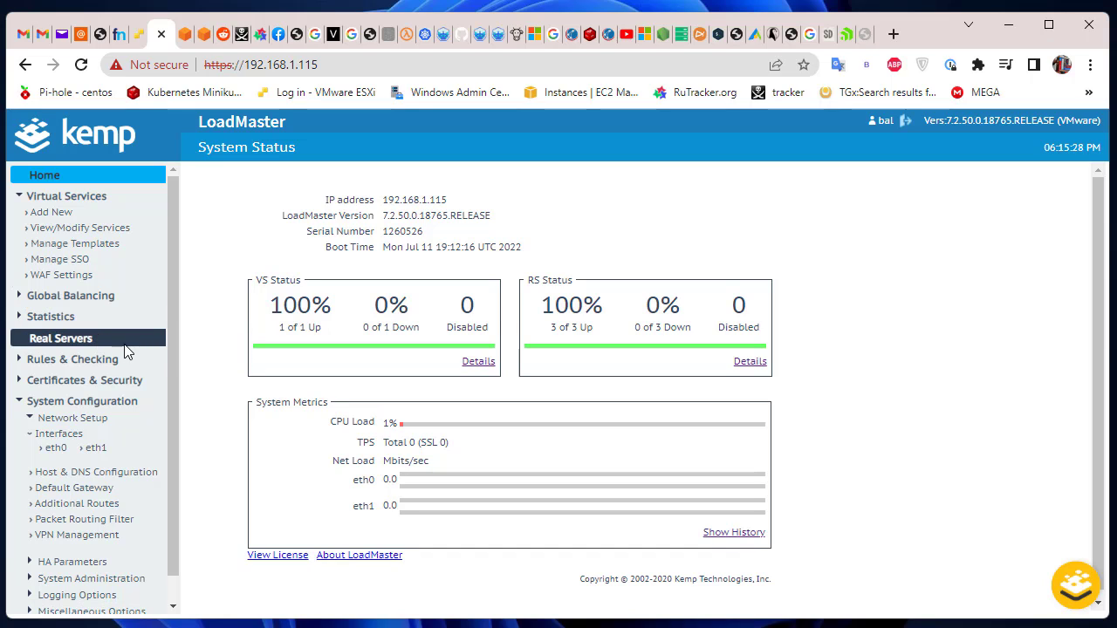
Check that real servers 172.16.0.16–18 report Up, then list virtual services showing 192.168.1.117:80
left_click(72, 347)
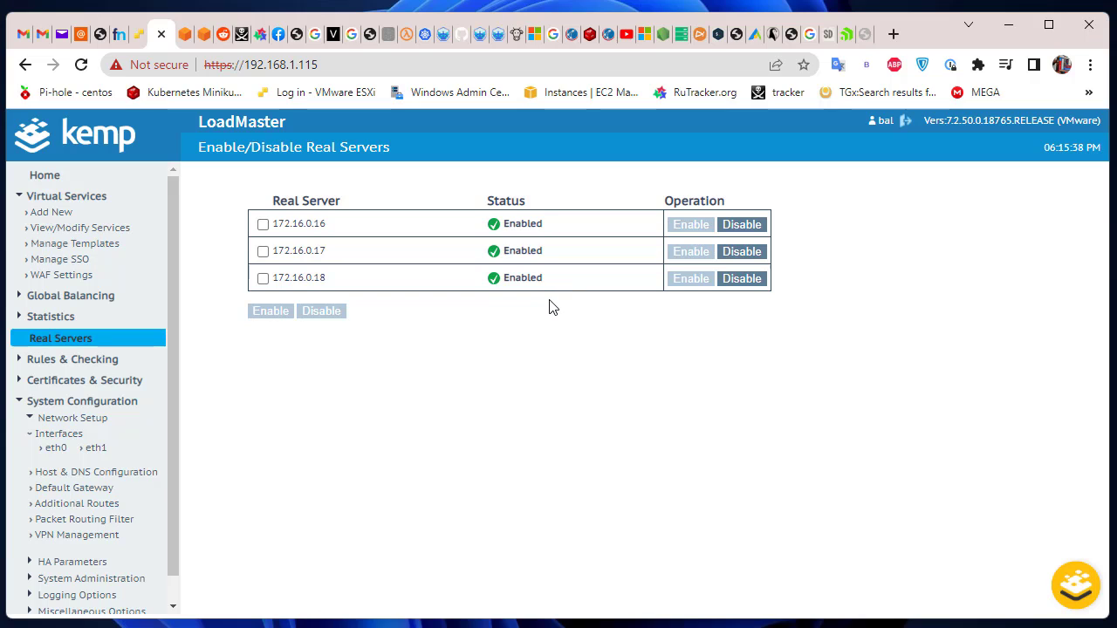
left_click(35, 328)
left_click(88, 336)
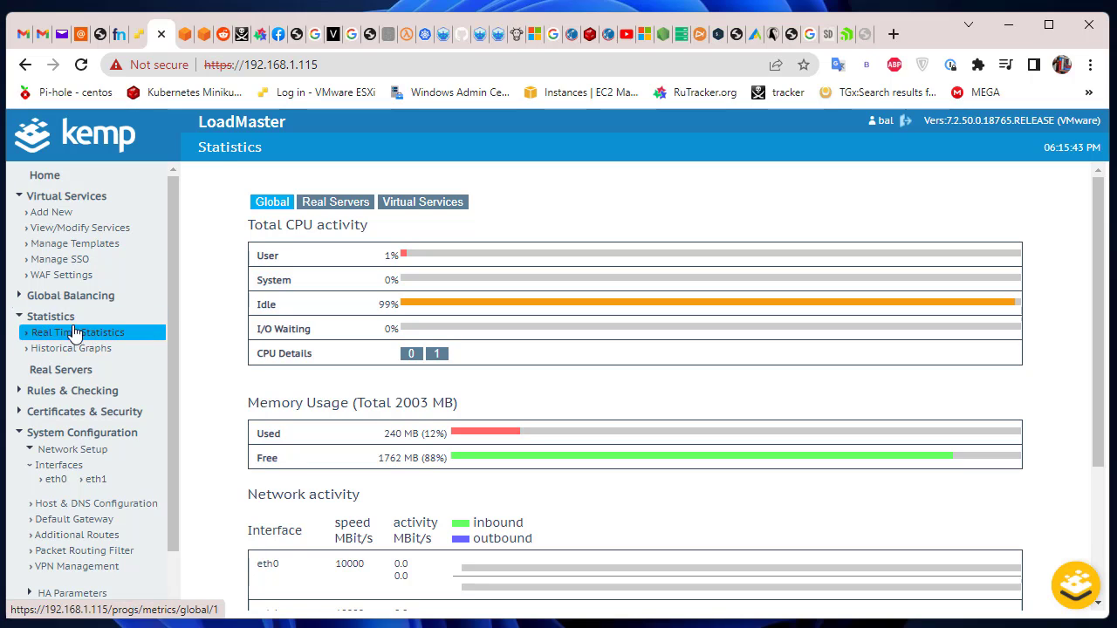
left_click(346, 209)
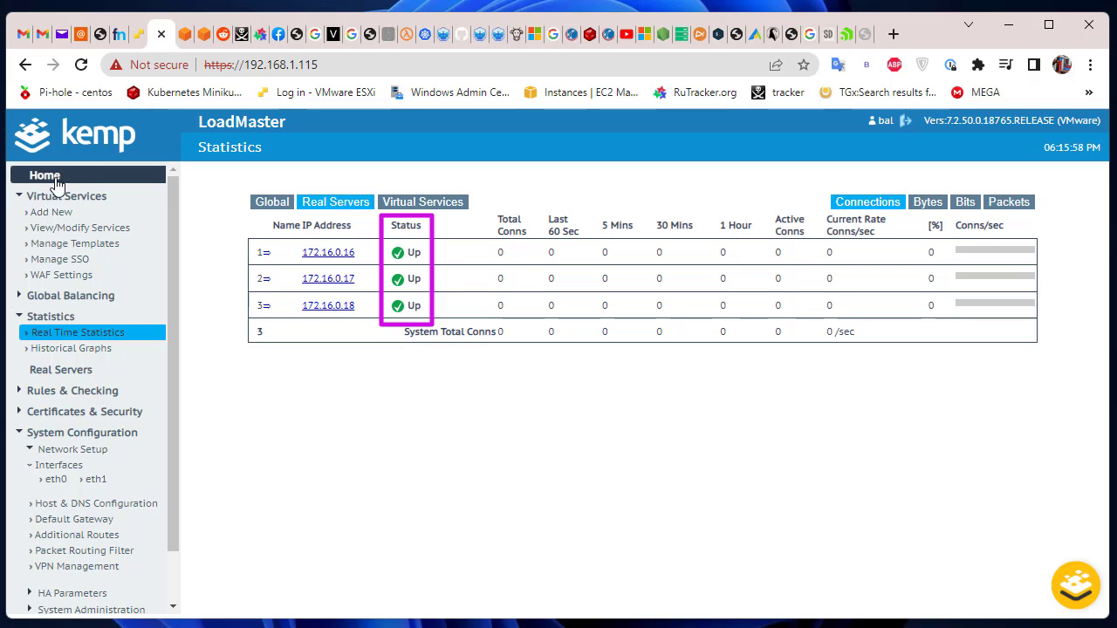
left_click(96, 230)
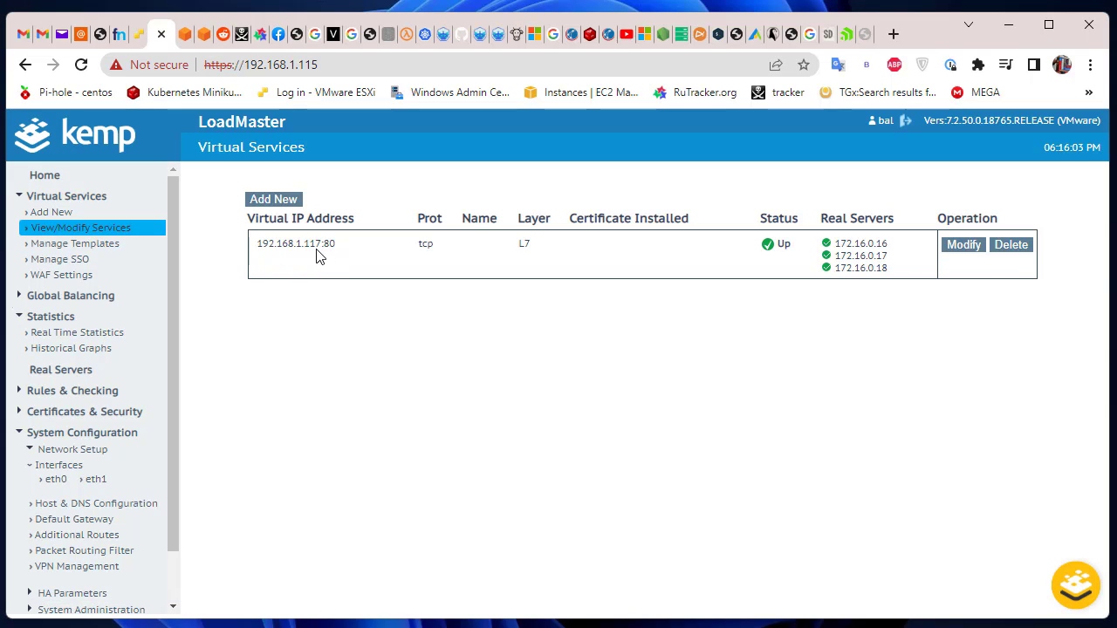
Select 192.168.1.117 in the Virtual IP Address column for copying
left_click_drag(322, 243, 256, 243)
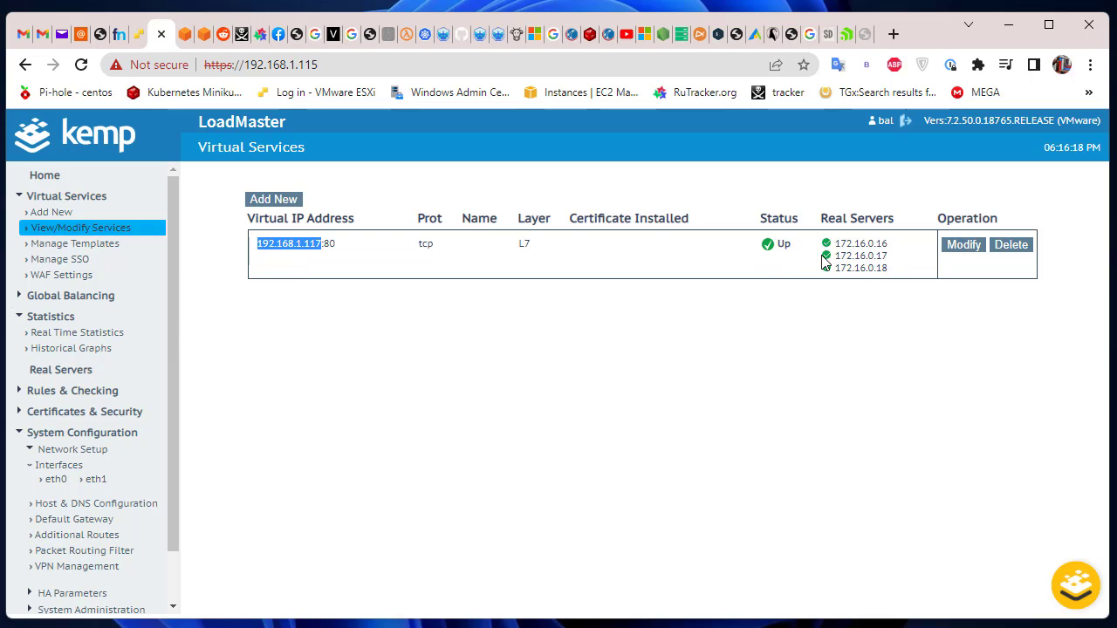
Load 192.168.1.117 in its browser tab and reload it, noting which web server answers
left_click(865, 35)
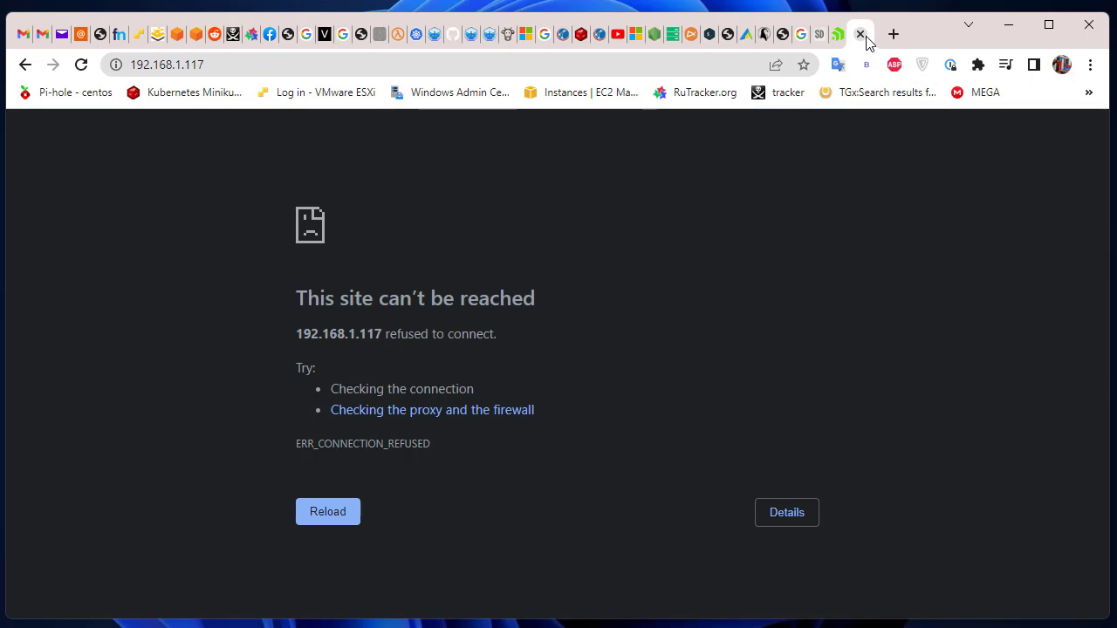
left_click(273, 58)
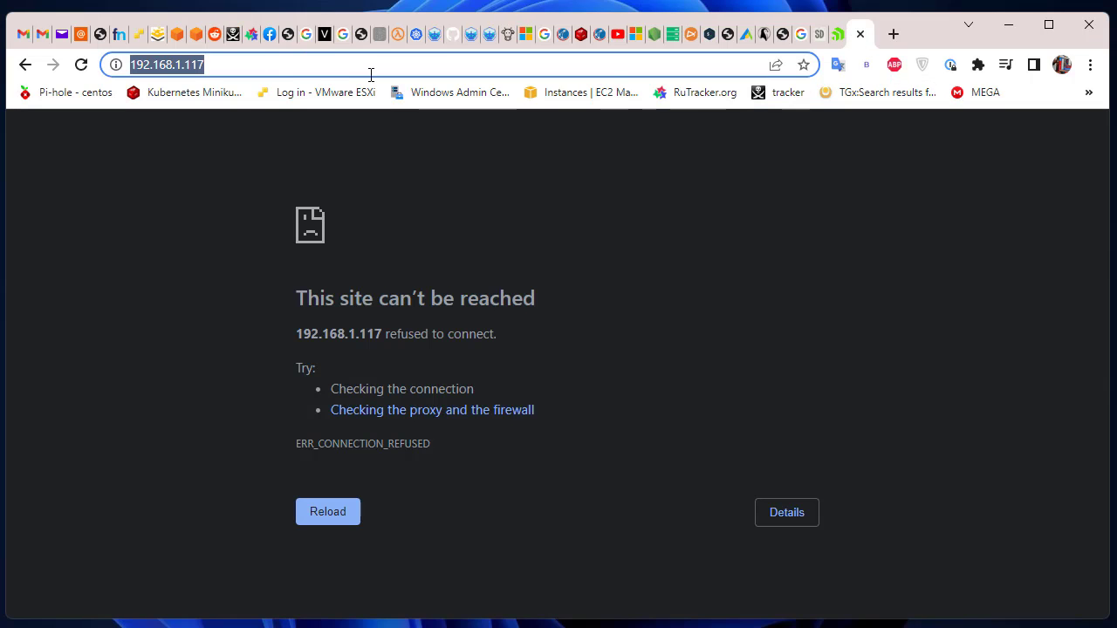
key("Return")
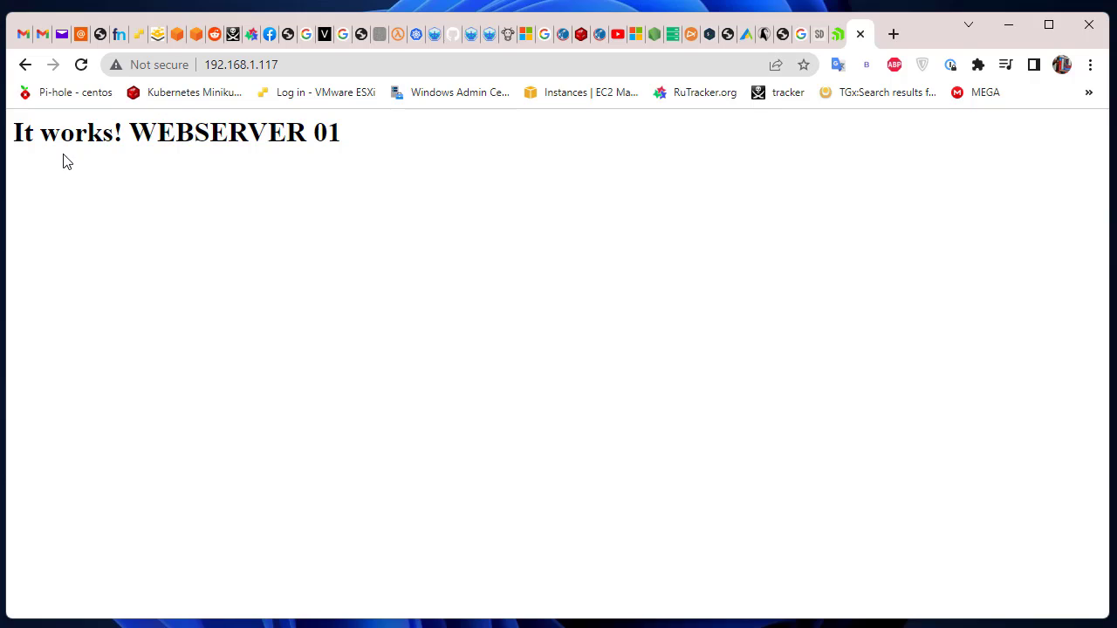
mouse_move(238, 98)
left_mouse_down()
mouse_move(169, 102)
mouse_move(352, 148)
mouse_move(175, 100)
left_mouse_up()
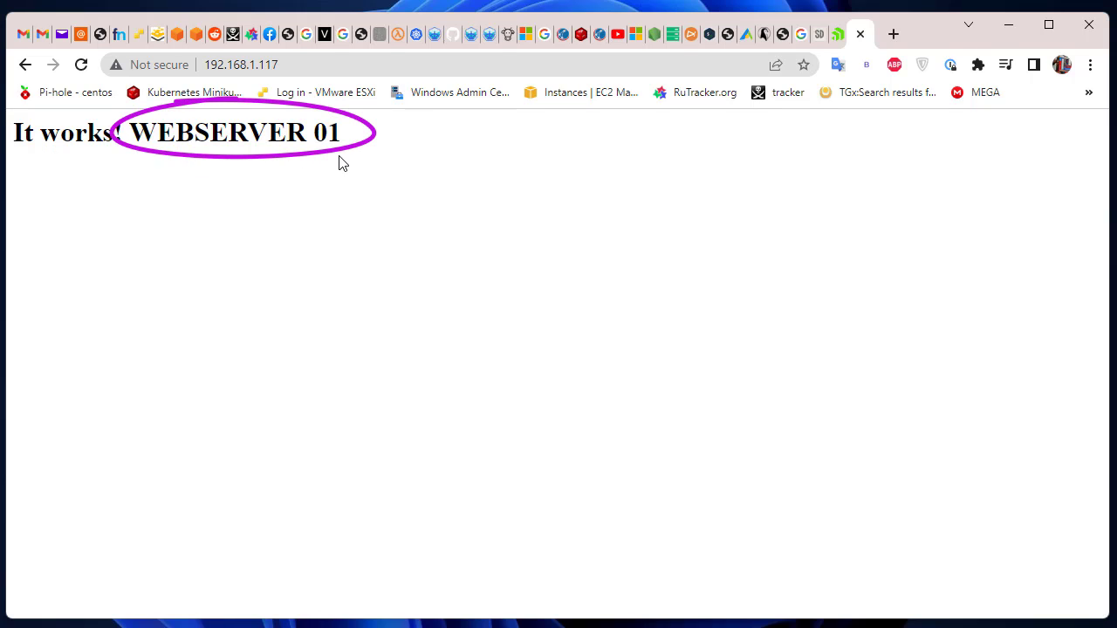
left_click(347, 65)
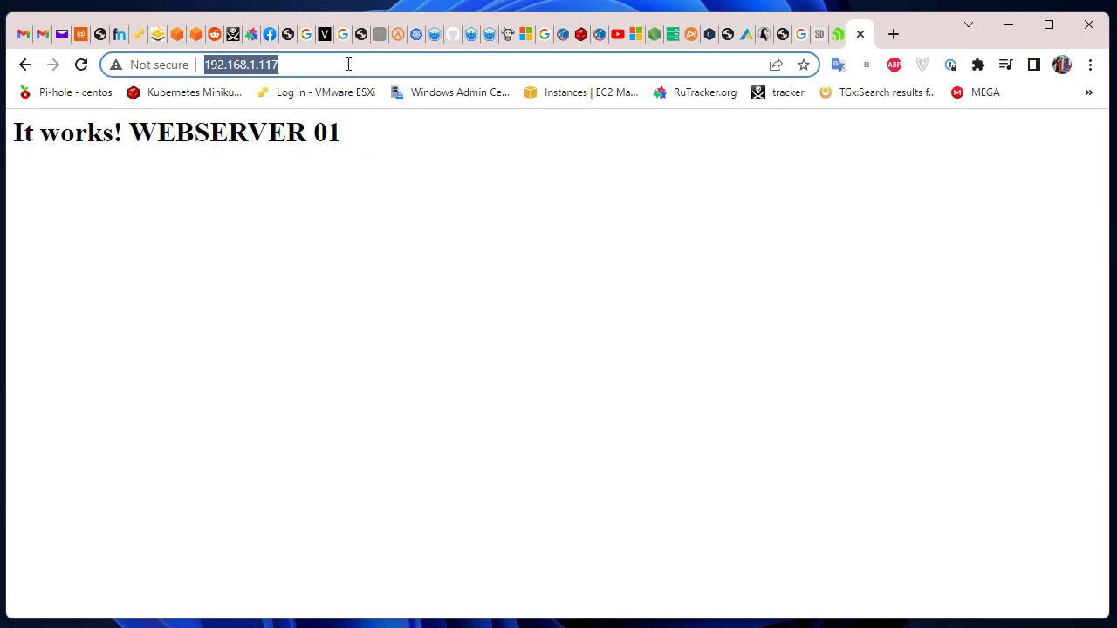
key("Return")
mouse_move(235, 99)
left_mouse_down()
mouse_move(114, 167)
mouse_move(323, 154)
mouse_move(175, 99)
left_mouse_up()
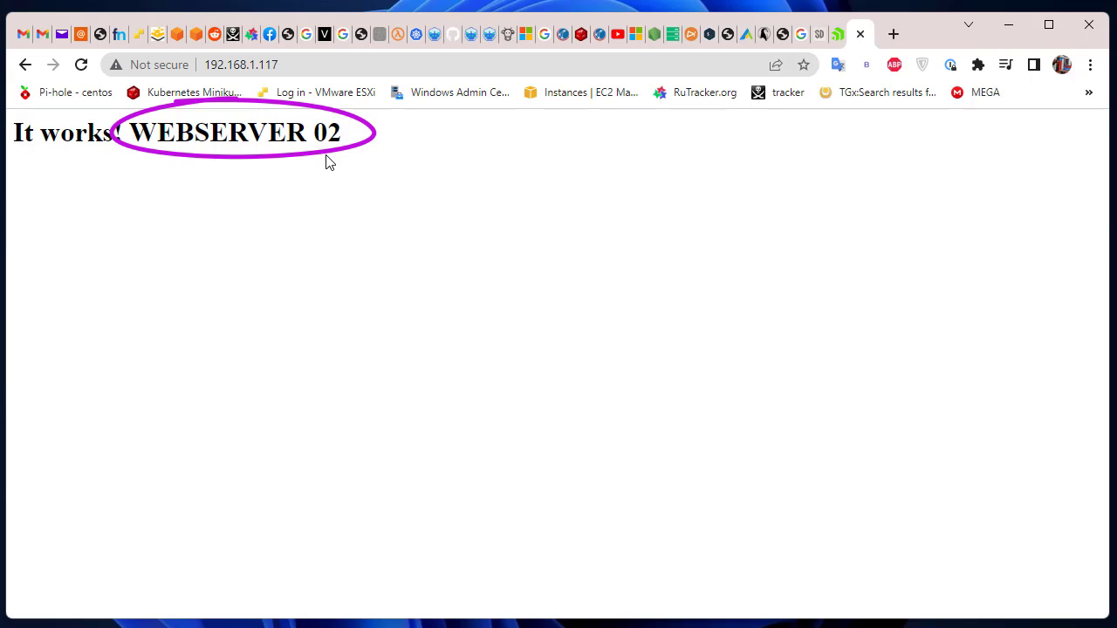
Keep reloading 192.168.1.117, getting responses from WEBSERVER 01 and then WEBSERVER 02
left_click(368, 66)
key("Return")
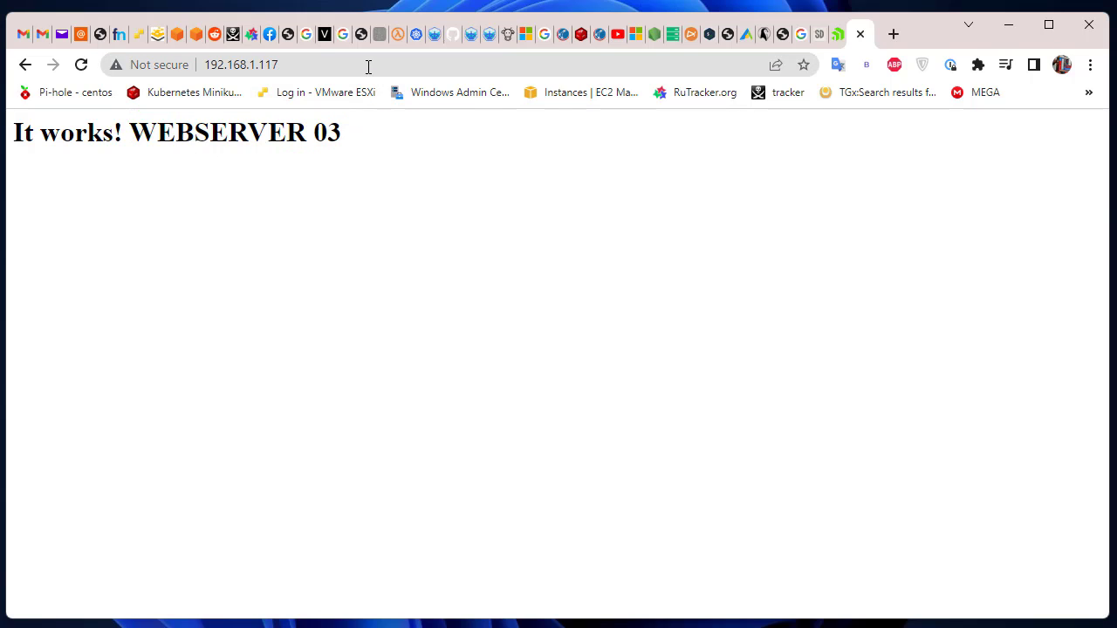
mouse_move(105, 144)
left_mouse_down()
mouse_move(305, 162)
mouse_move(359, 157)
mouse_move(349, 153)
left_mouse_up()
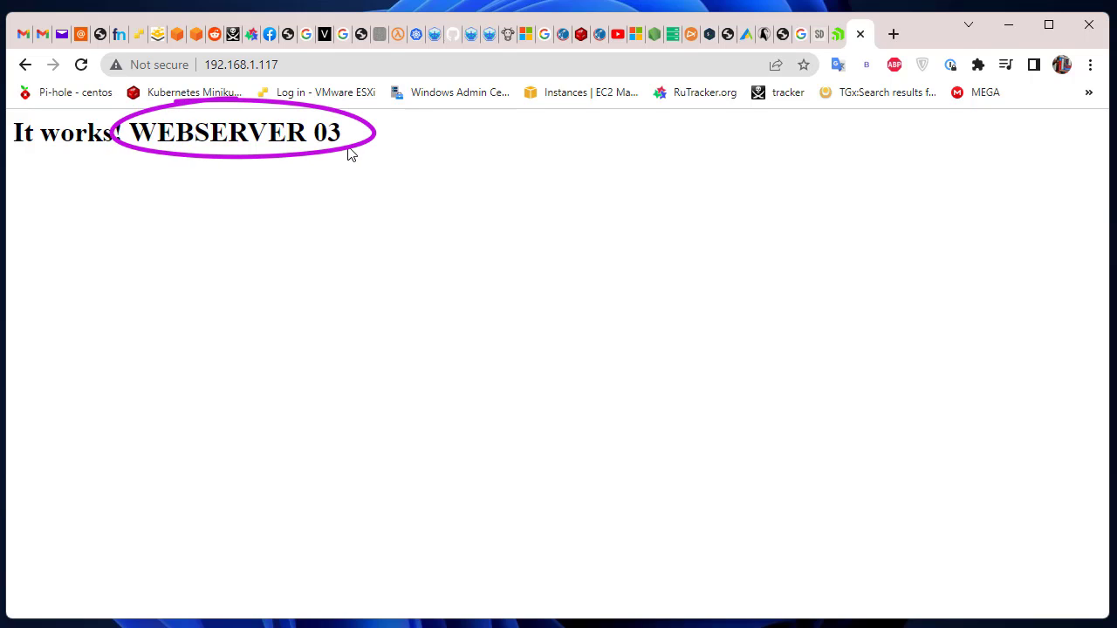
left_click(326, 66)
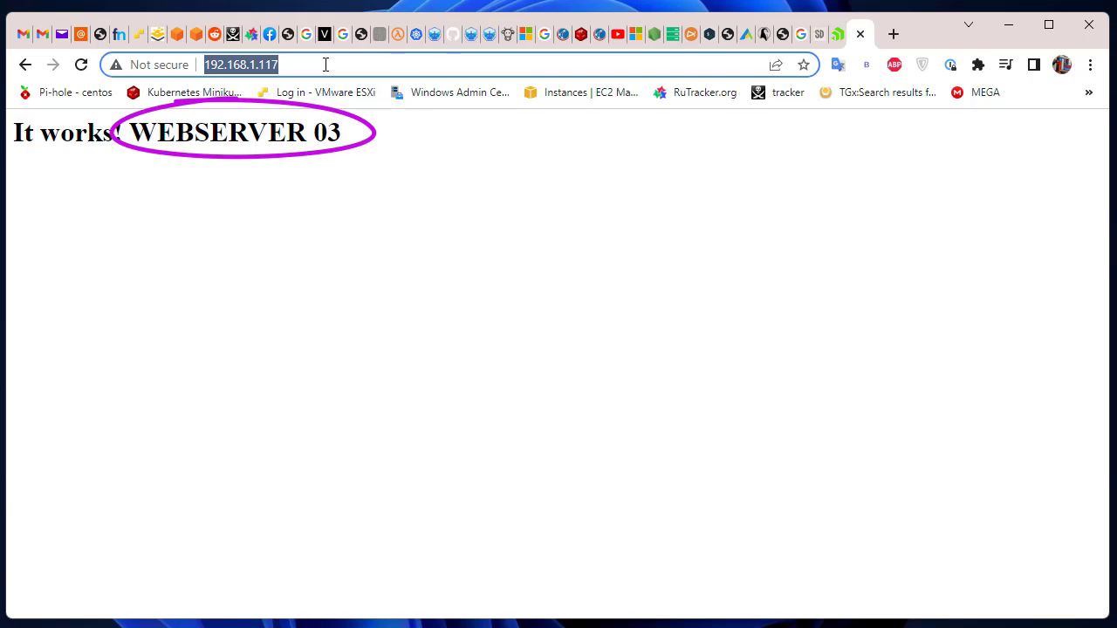
key("Return")
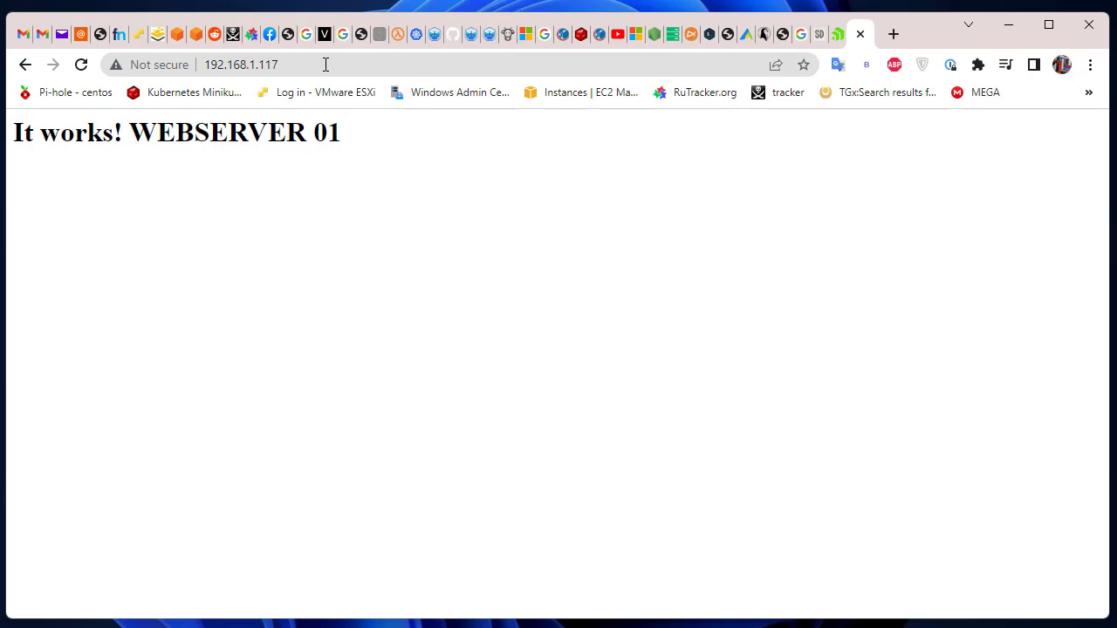
left_click(325, 65)
key("Return")
left_click(325, 65)
key("Return")
Return to LoadMaster and open the 192.168.1.117 service properties with standard options expanded
left_click(143, 35)
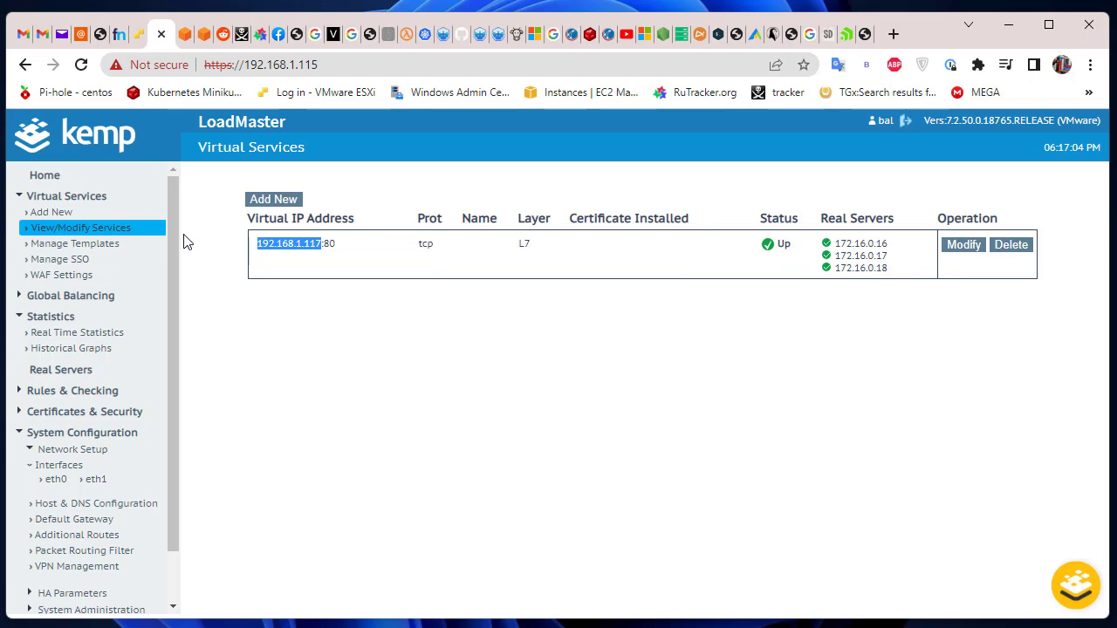
left_click(964, 245)
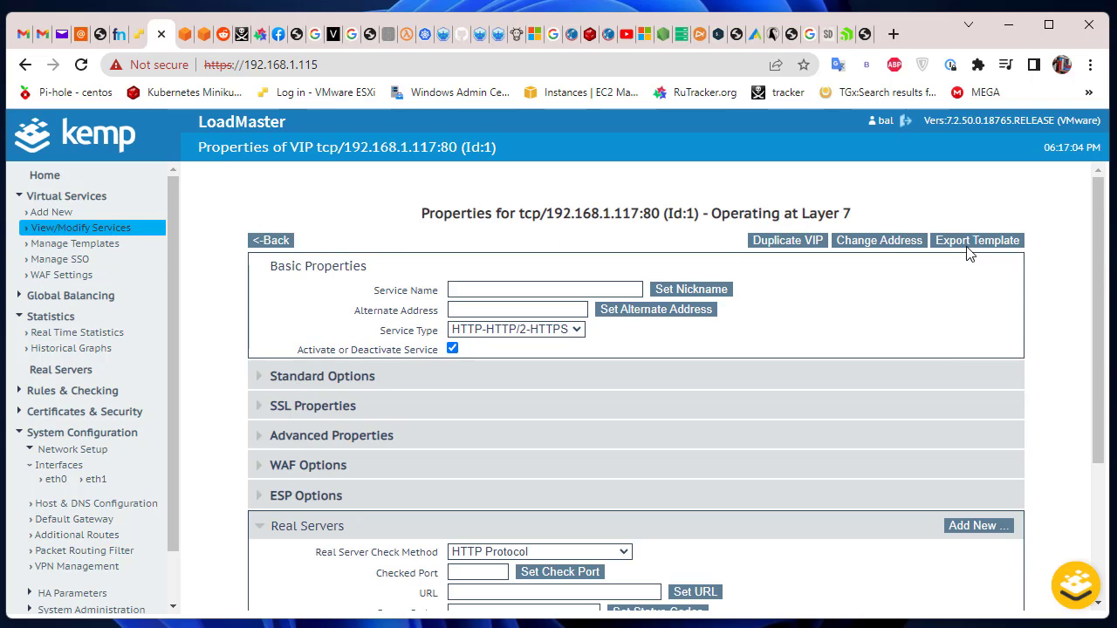
left_click(330, 384)
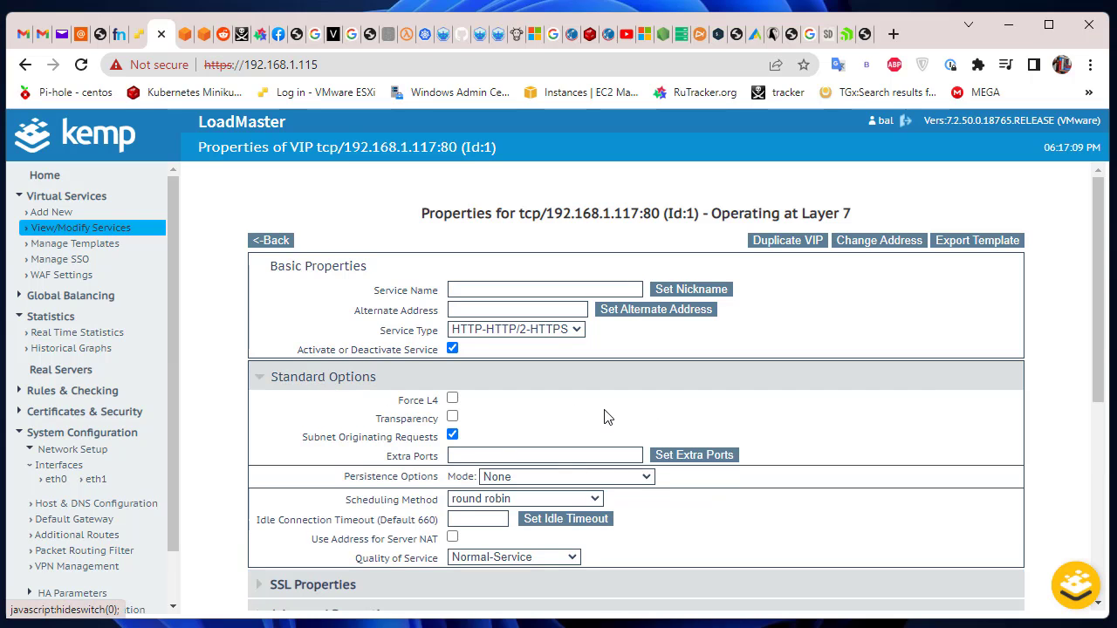
scroll(661, 424, "down", 2)
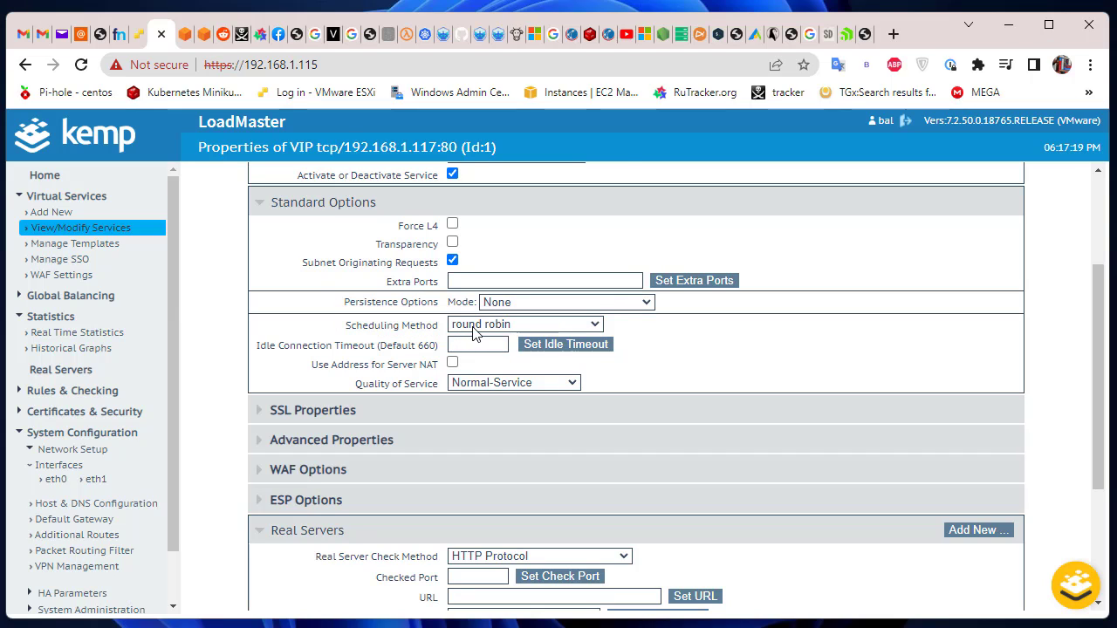
Keep round robin as the scheduling method and scroll to real servers 172.16.0.16–18
left_click(594, 325)
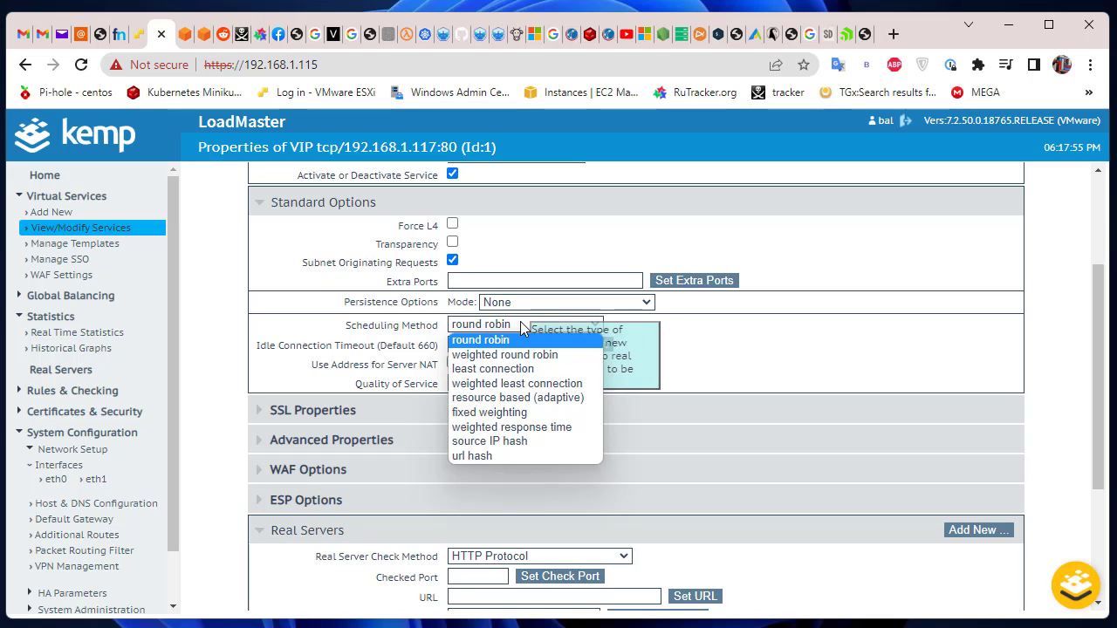
left_click(725, 341)
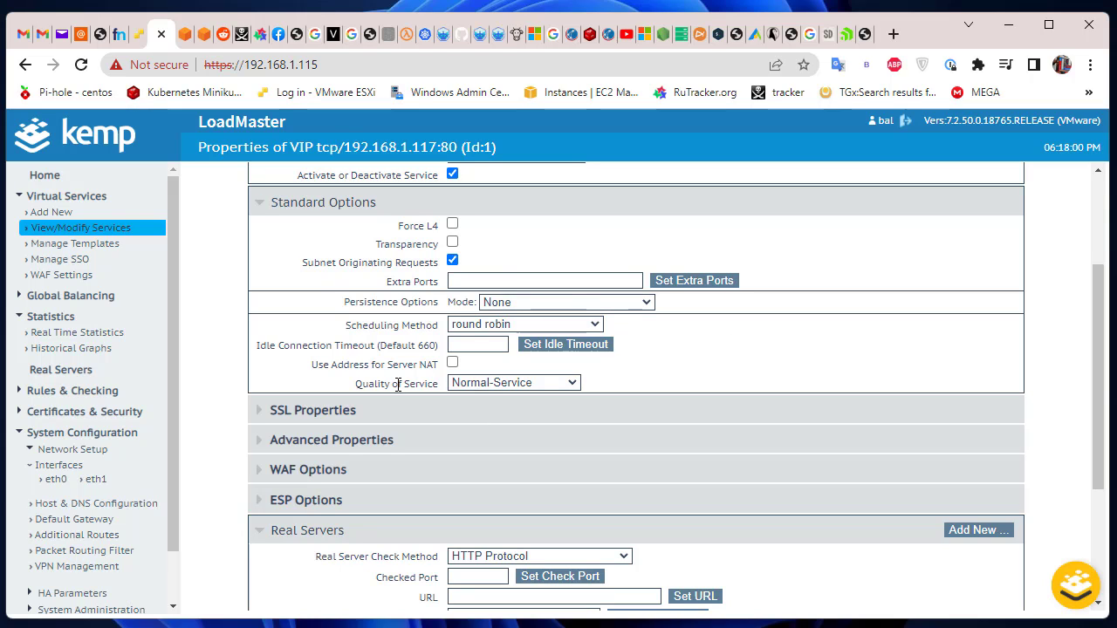
scroll(348, 445, "down", 3)
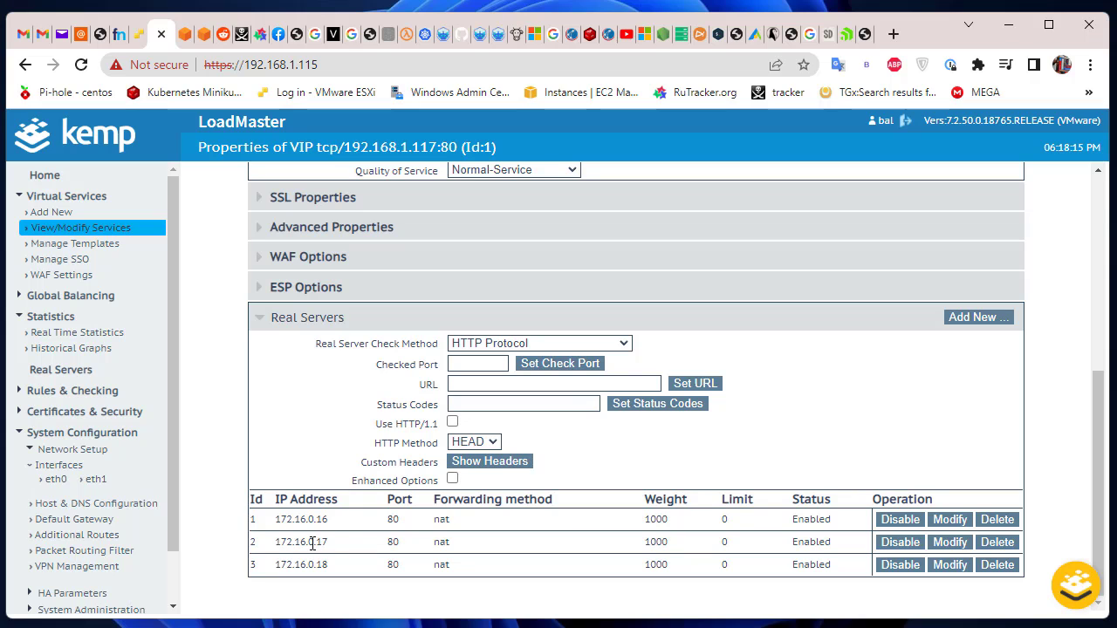
Disable real server 172.16.0.17 and check the Real Servers statistics listing it as Disabled
left_click(900, 542)
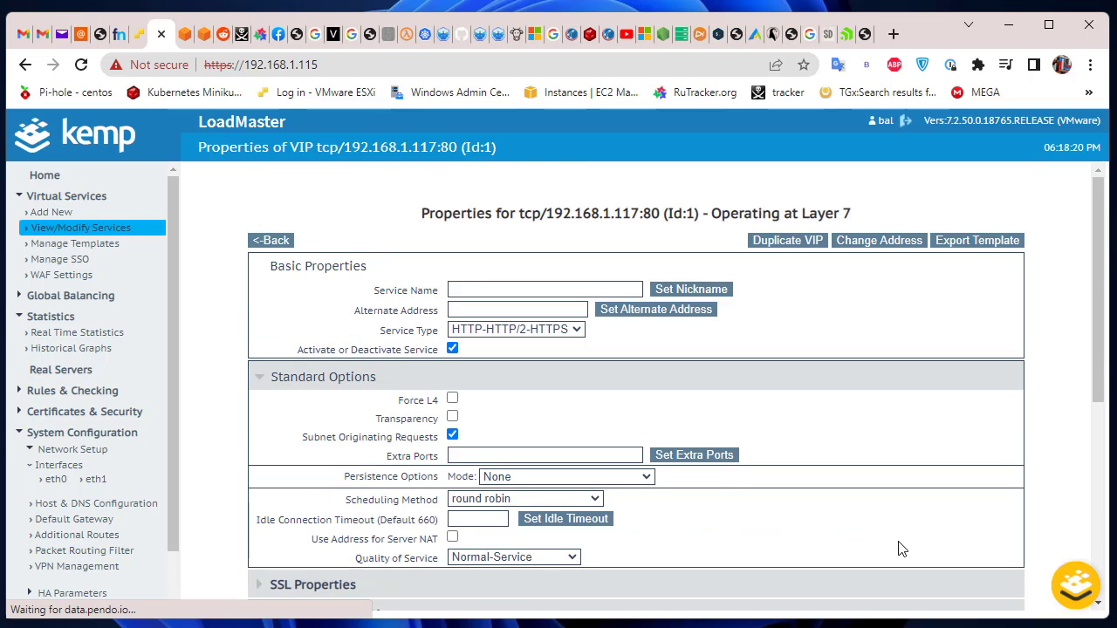
scroll(695, 521, "down", 5)
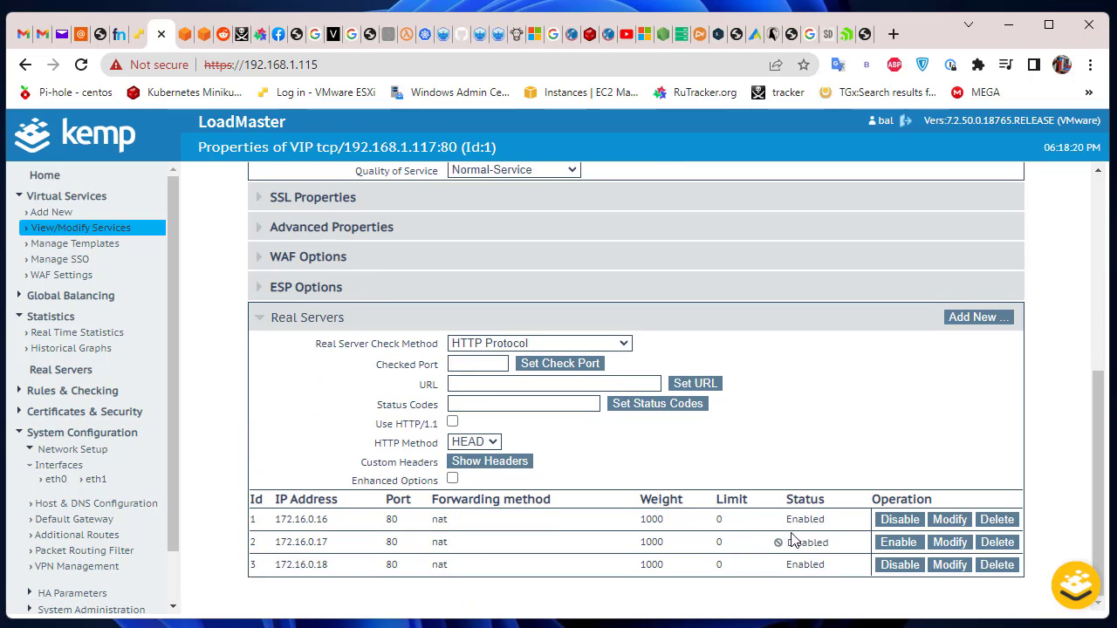
left_click(77, 332)
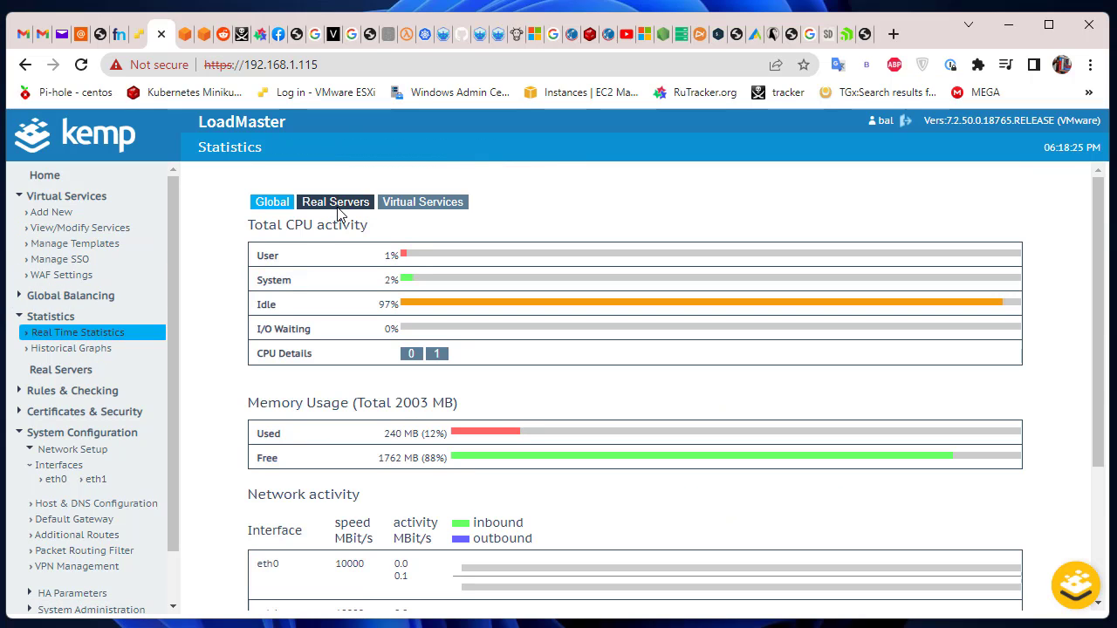
left_click(337, 204)
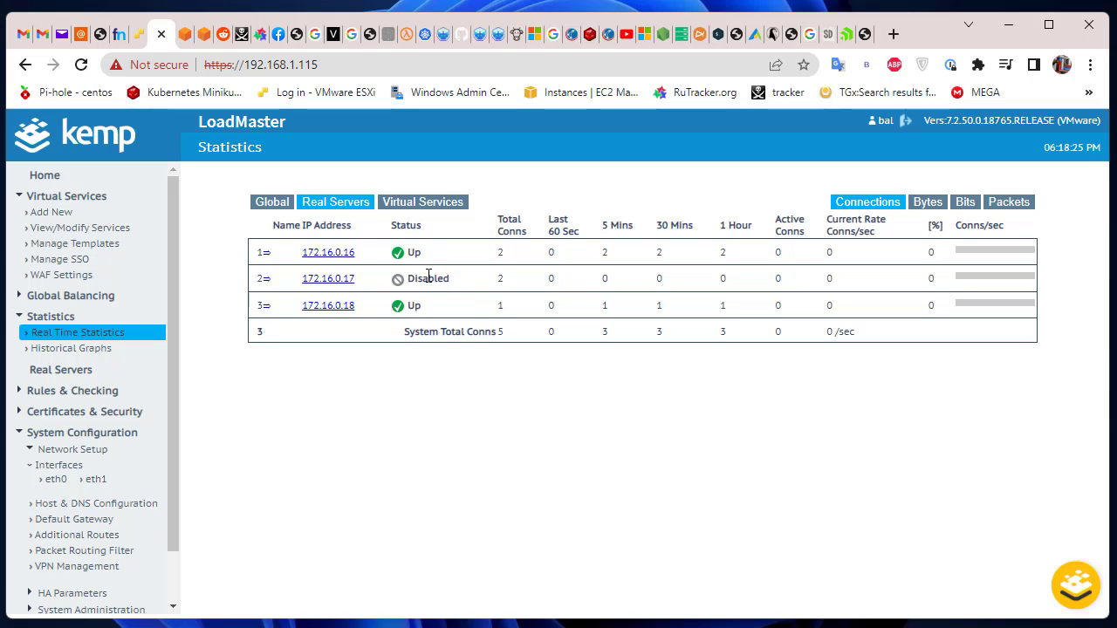
mouse_move(427, 278)
Reopen 192.168.1.117 in a new tab and reload it several times
key("ctrl+shift+t")
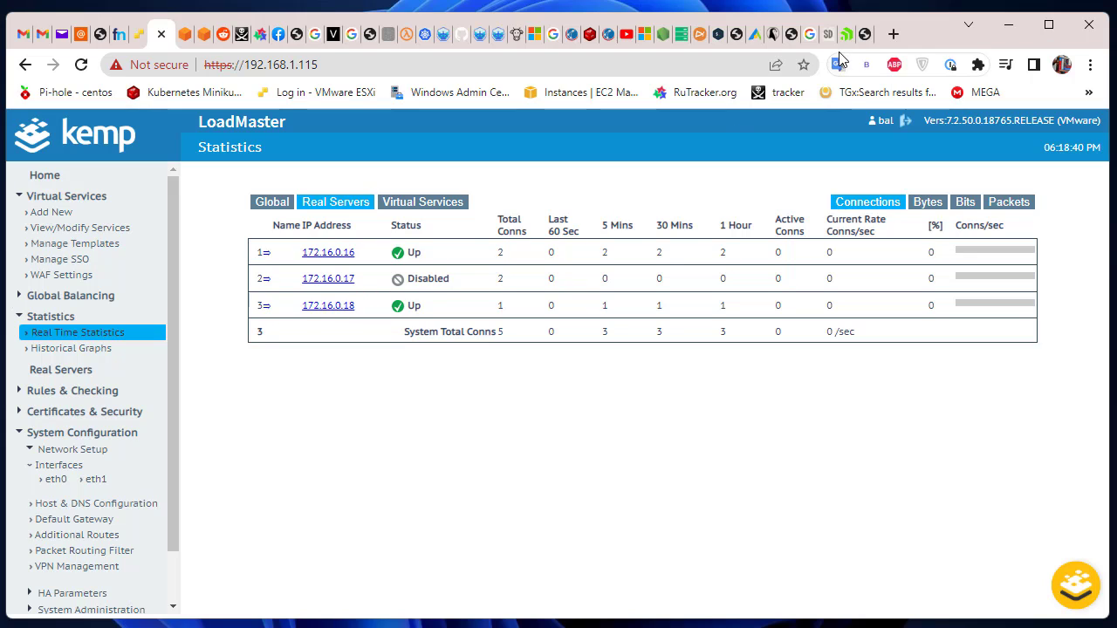
left_click(341, 70)
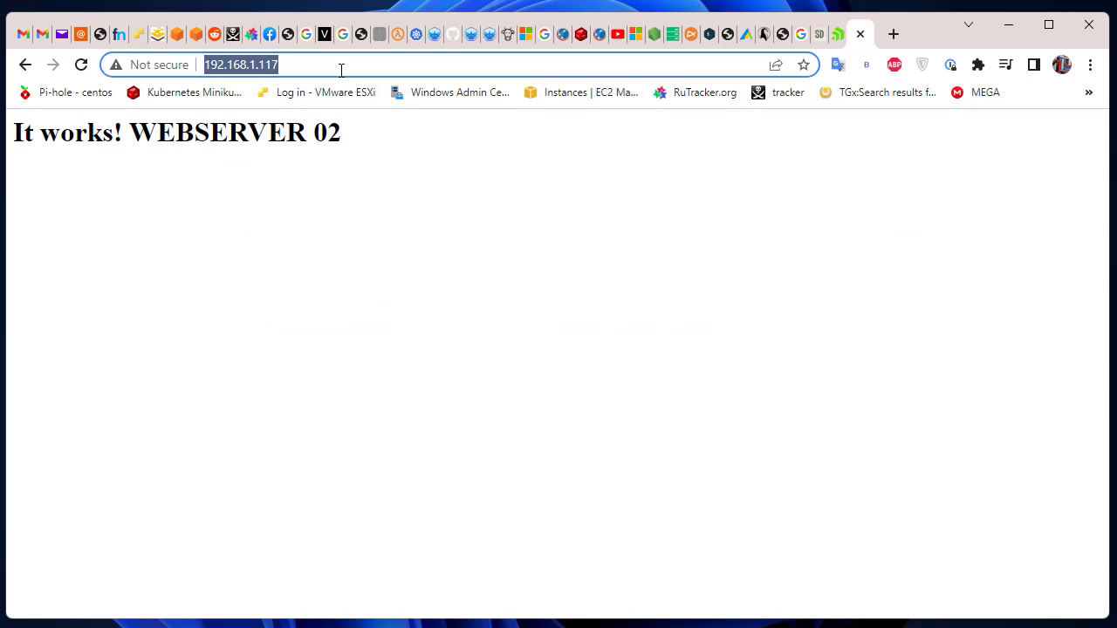
key("Return")
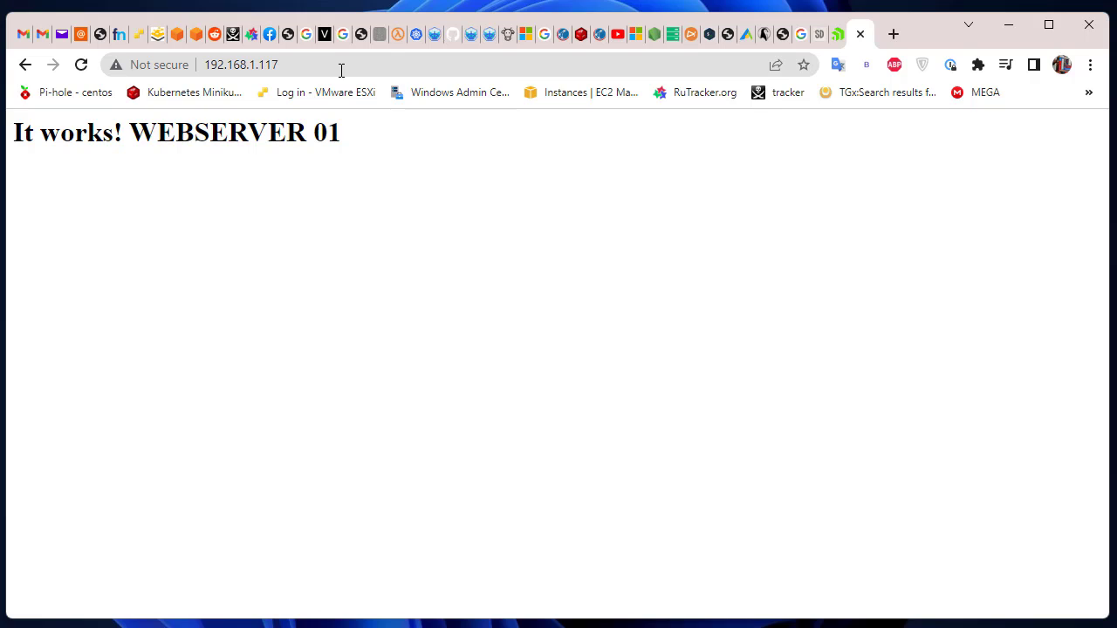
left_click(342, 70)
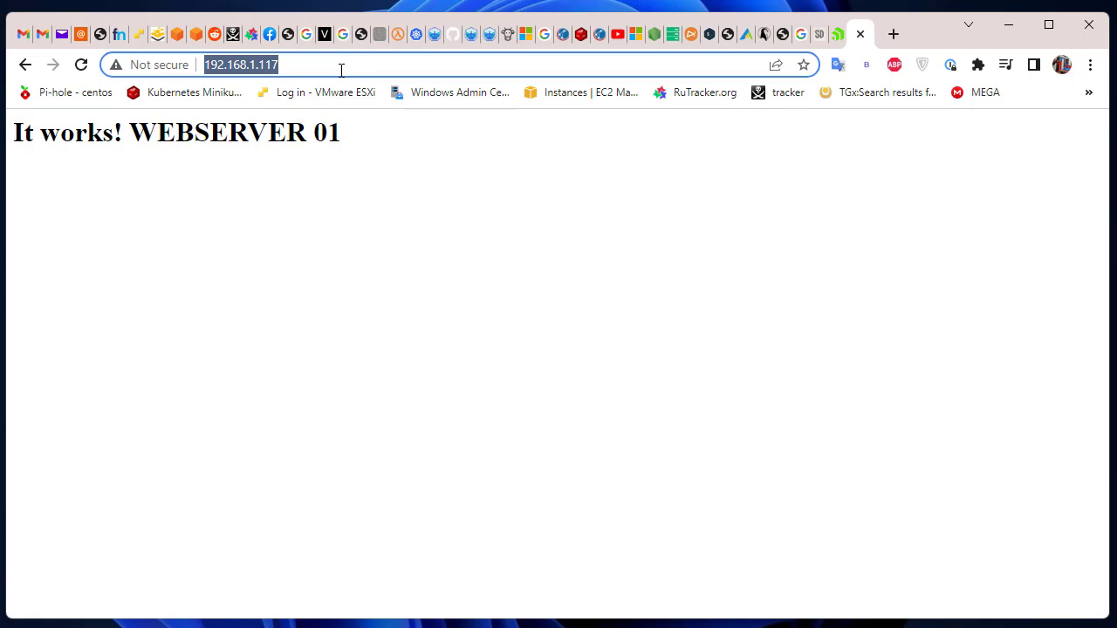
key("Return")
left_click(341, 70)
key("Return")
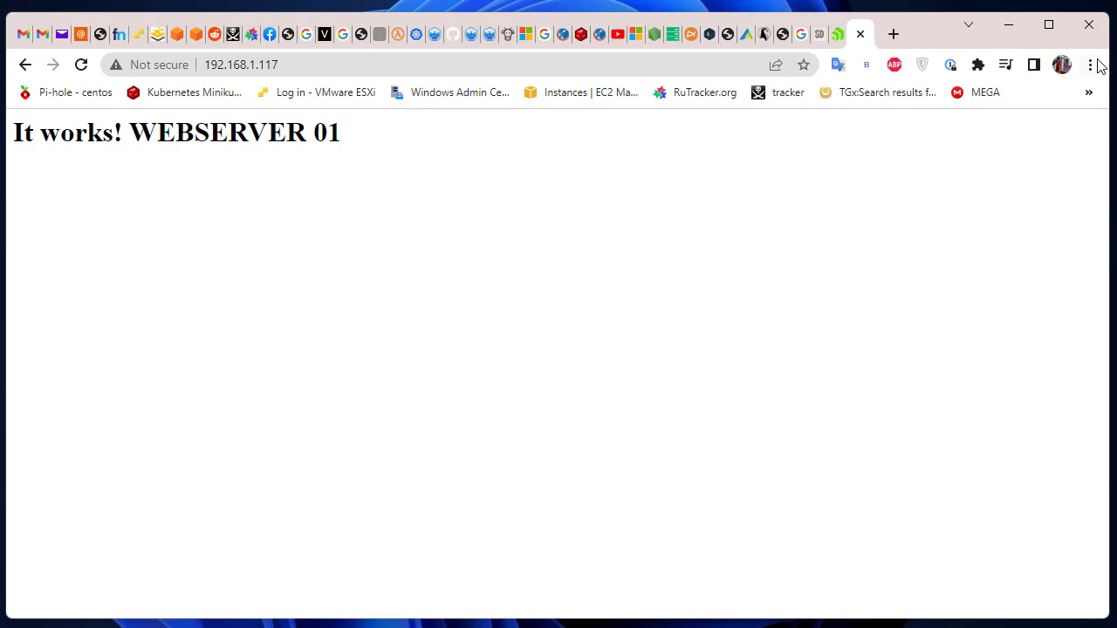
Load 192.168.1.117 in an incognito window, reload it twice, then close the window
left_click(1091, 65)
left_click(335, 68)
key("ctrl+c")
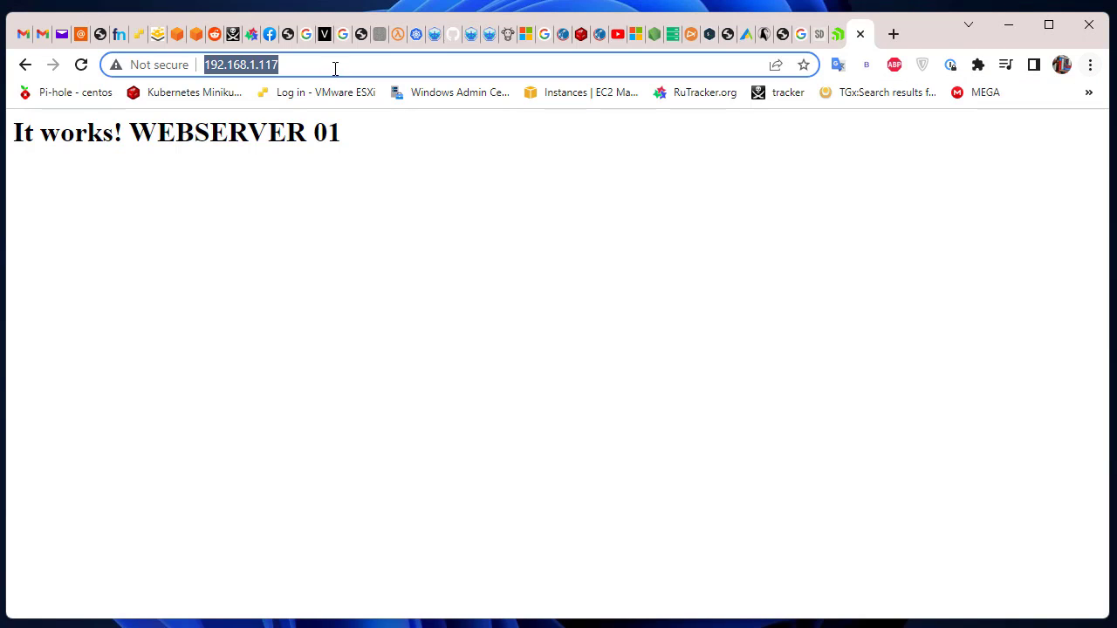
left_click(1089, 64)
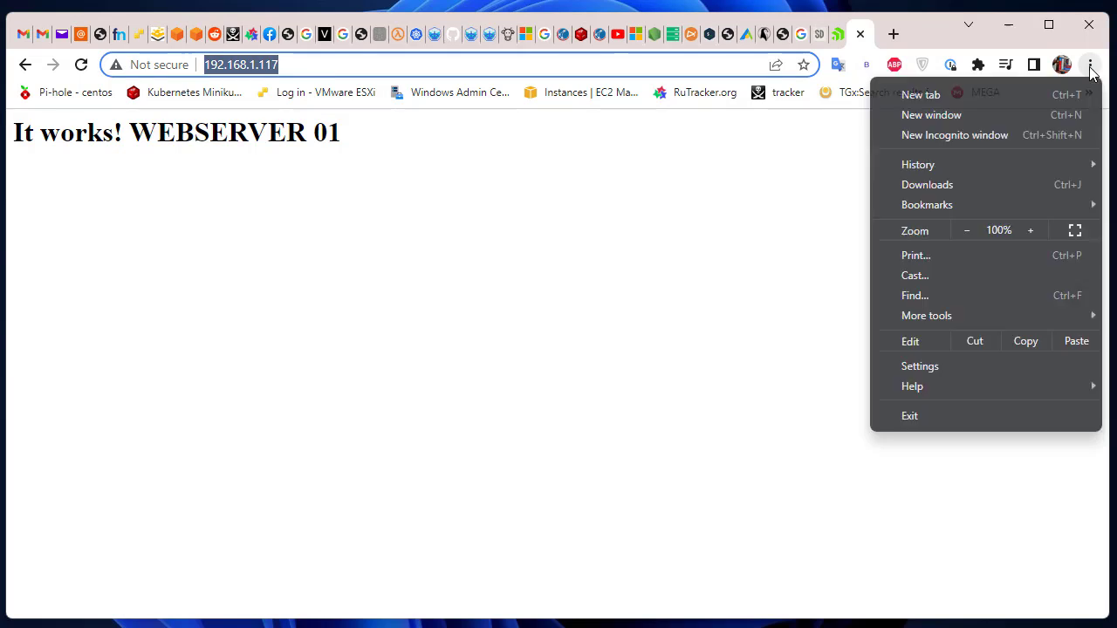
left_click(1053, 135)
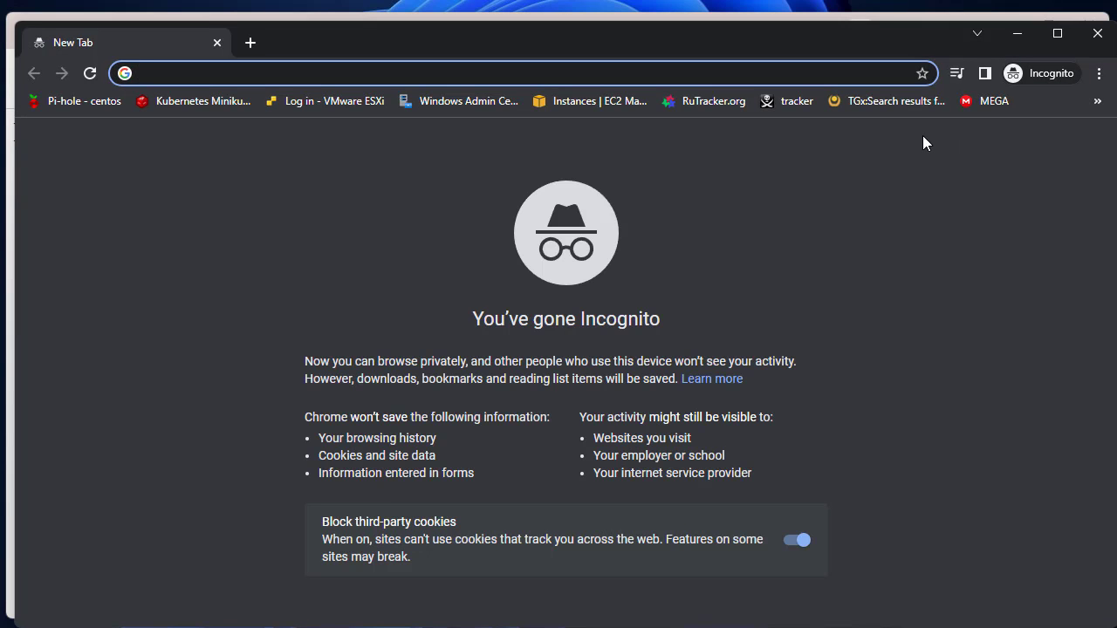
key("ctrl+v")
key("Return")
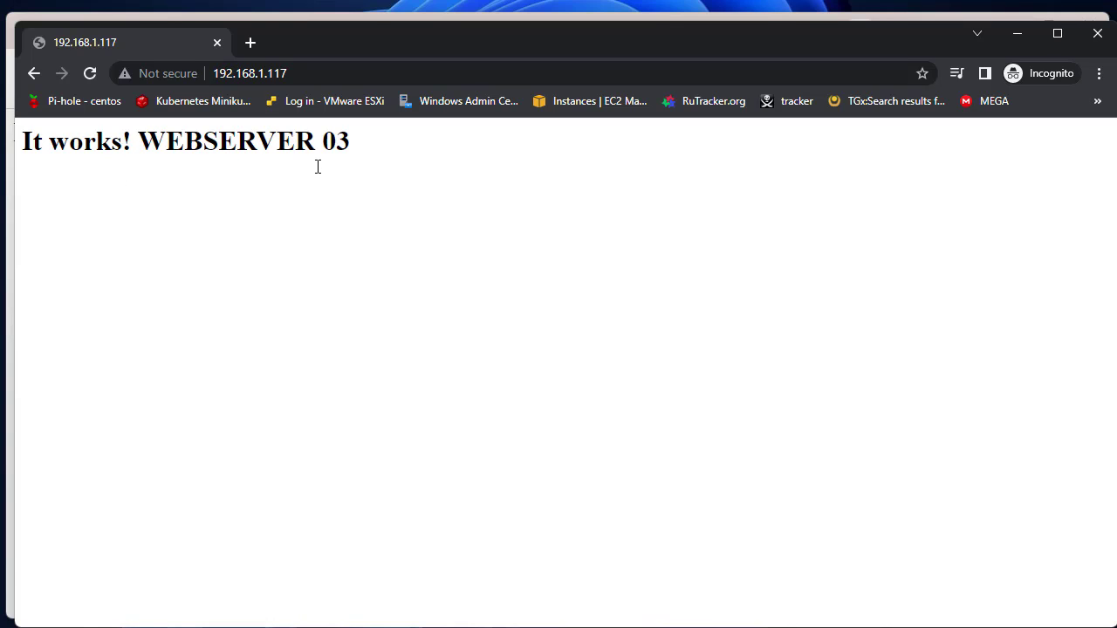
left_click(346, 73)
key("Return")
left_click(346, 70)
key("Return")
left_click(1096, 33)
Reload 192.168.1.117 in the regular window and return to the LoadMaster statistics tab
left_click(561, 69)
key("Return")
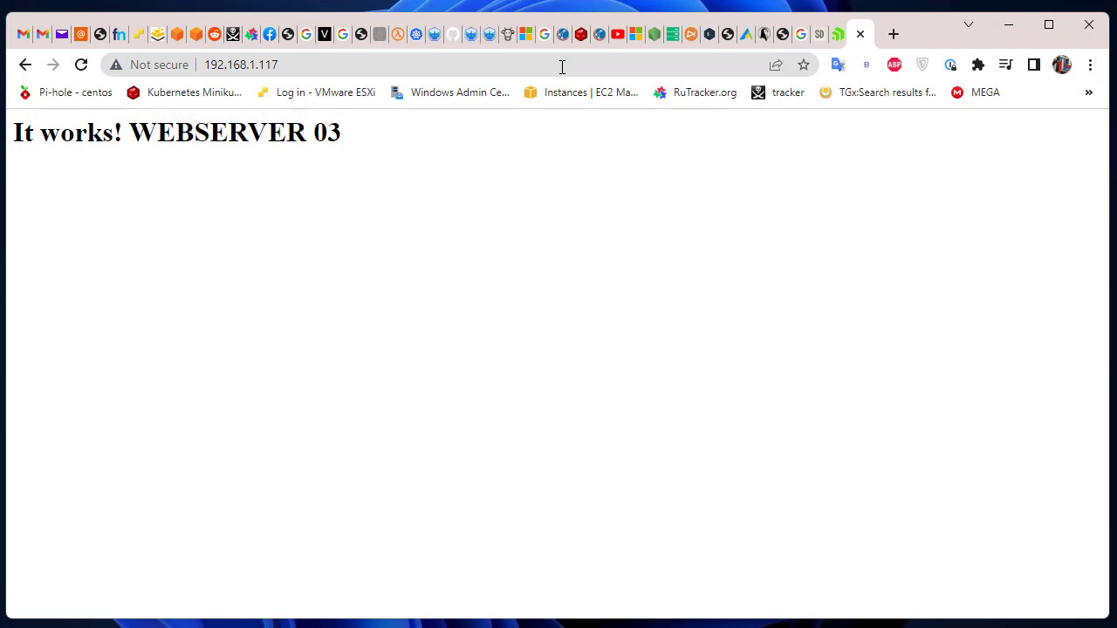
left_click(158, 38)
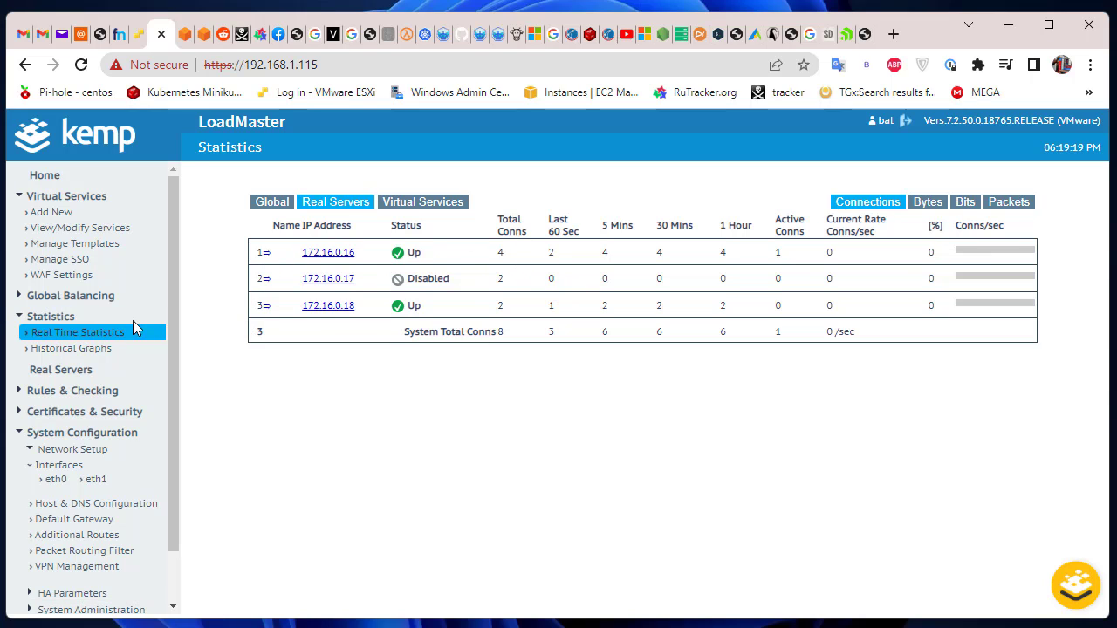
Refresh the real server connection counts, then view System Status: 2 of 3 servers Up, 1 disabled
left_click(68, 335)
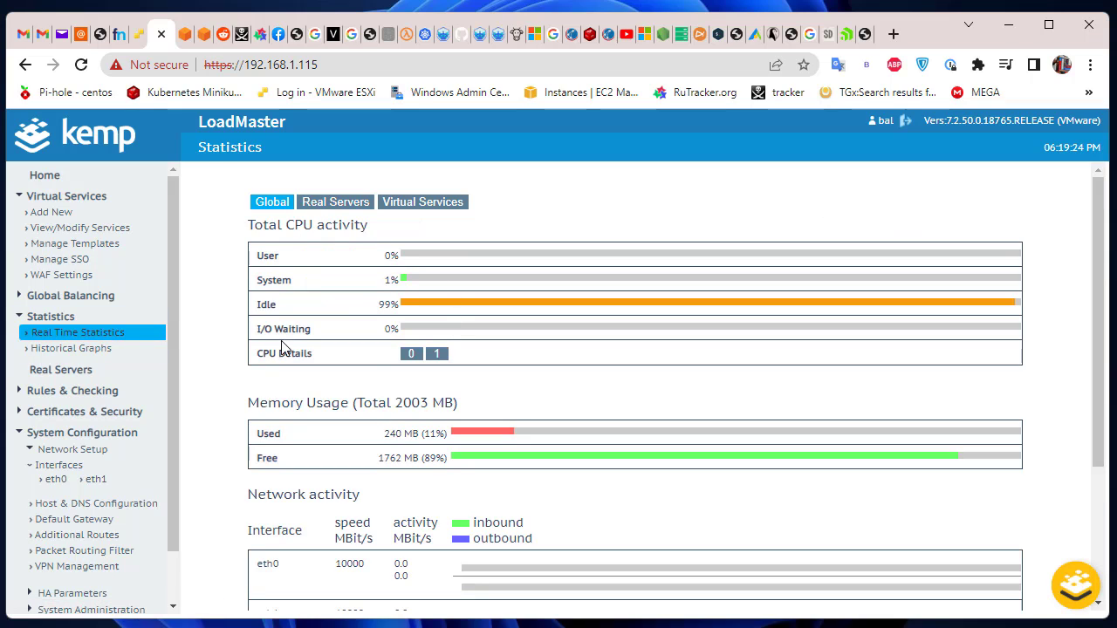
left_click(335, 202)
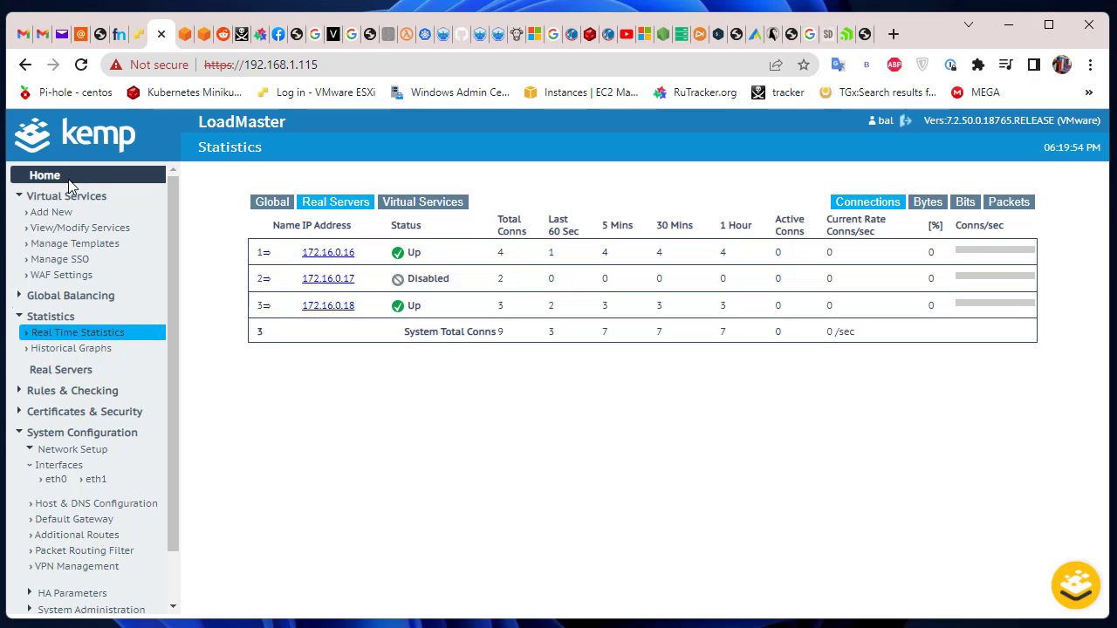
left_click(42, 181)
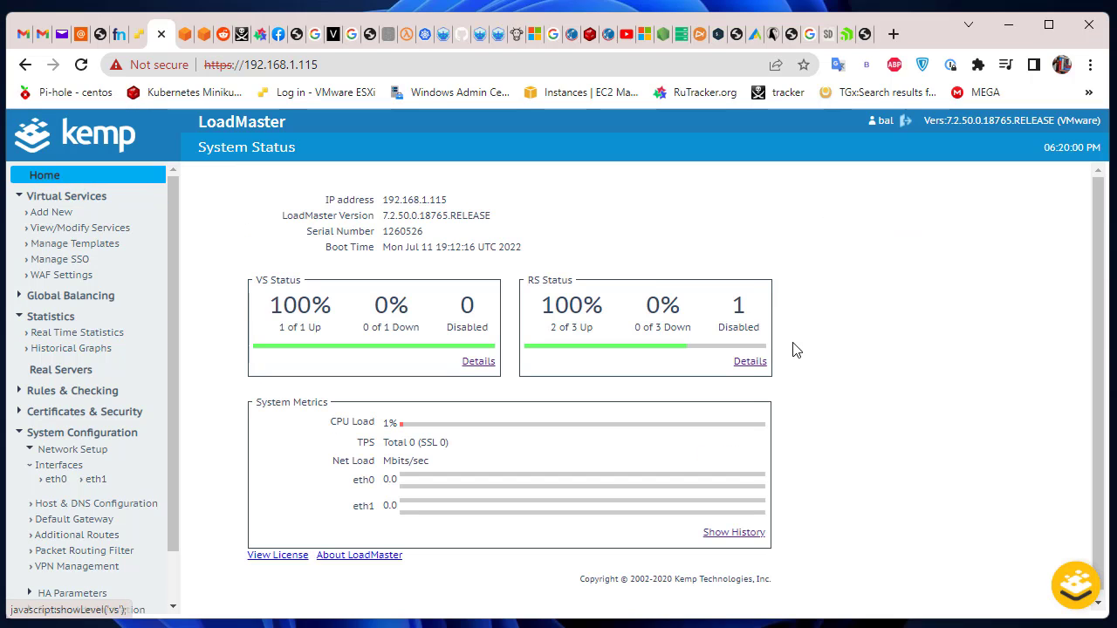